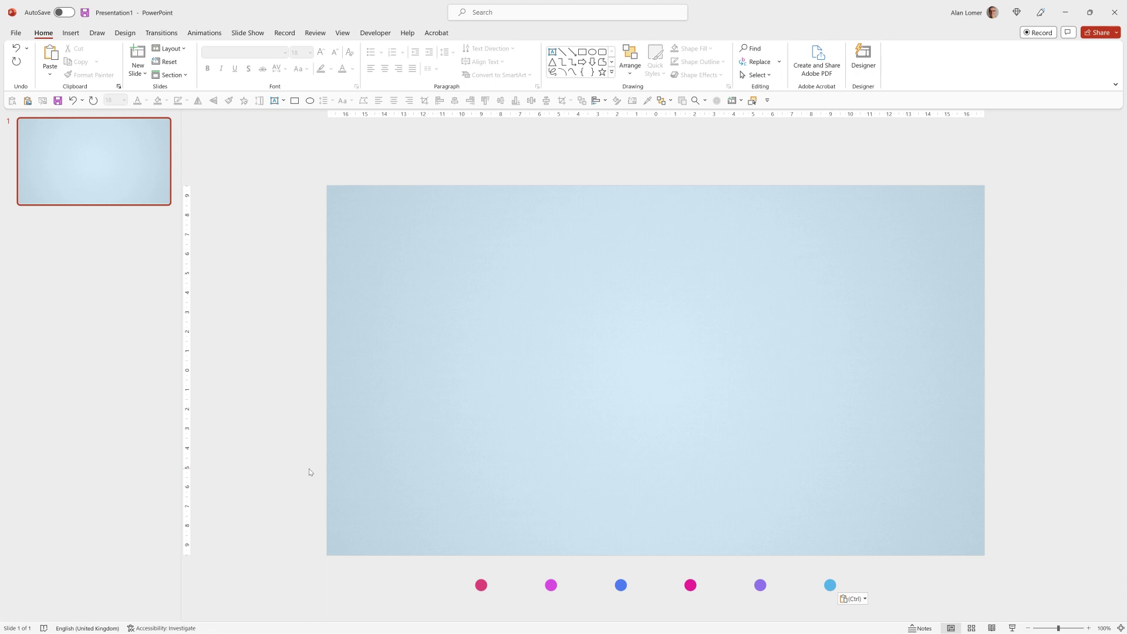
# Draw a magenta rectangle and size it to 1 cm high by 4 cm wide
pyautogui.click(531, 346)
pyautogui.click(582, 52)
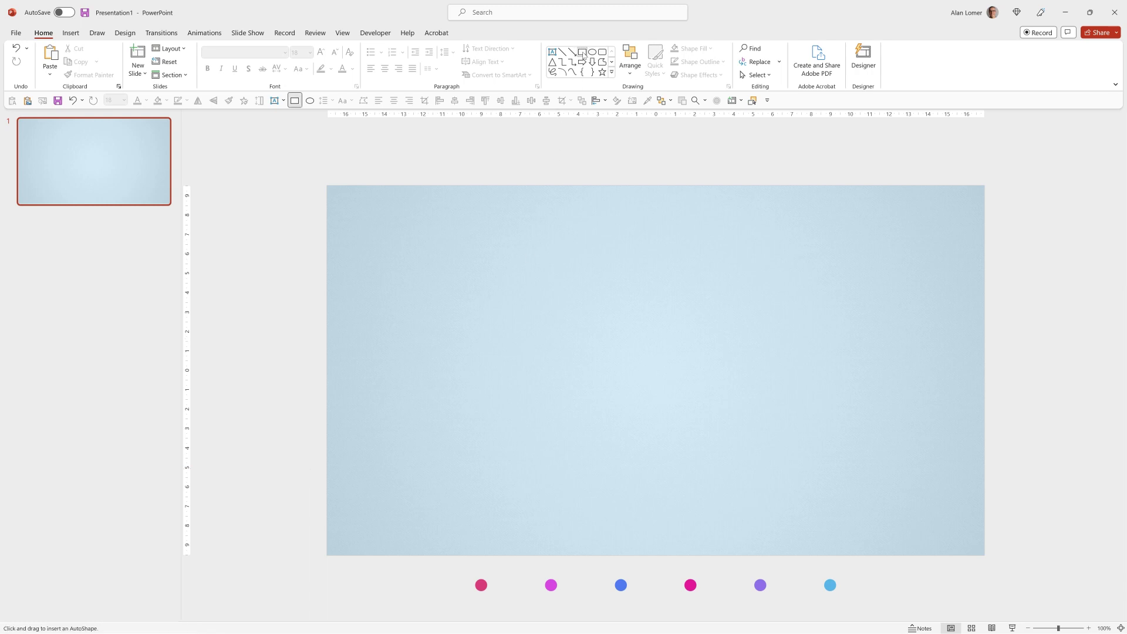
pyautogui.click(508, 372)
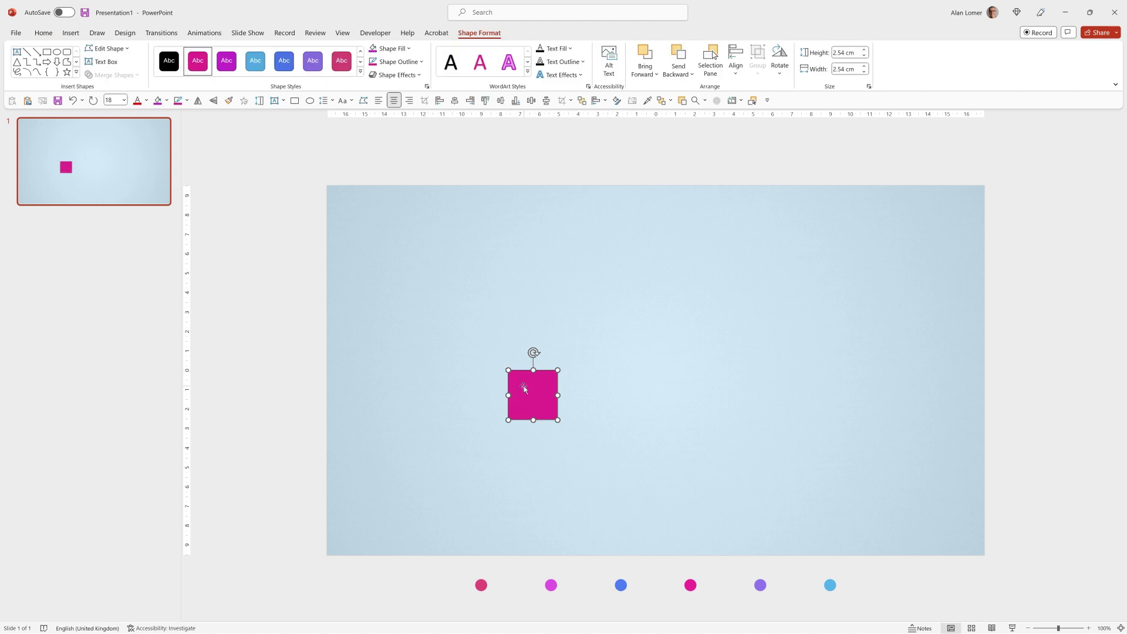
pyautogui.rightClick(524, 386)
pyautogui.click(546, 360)
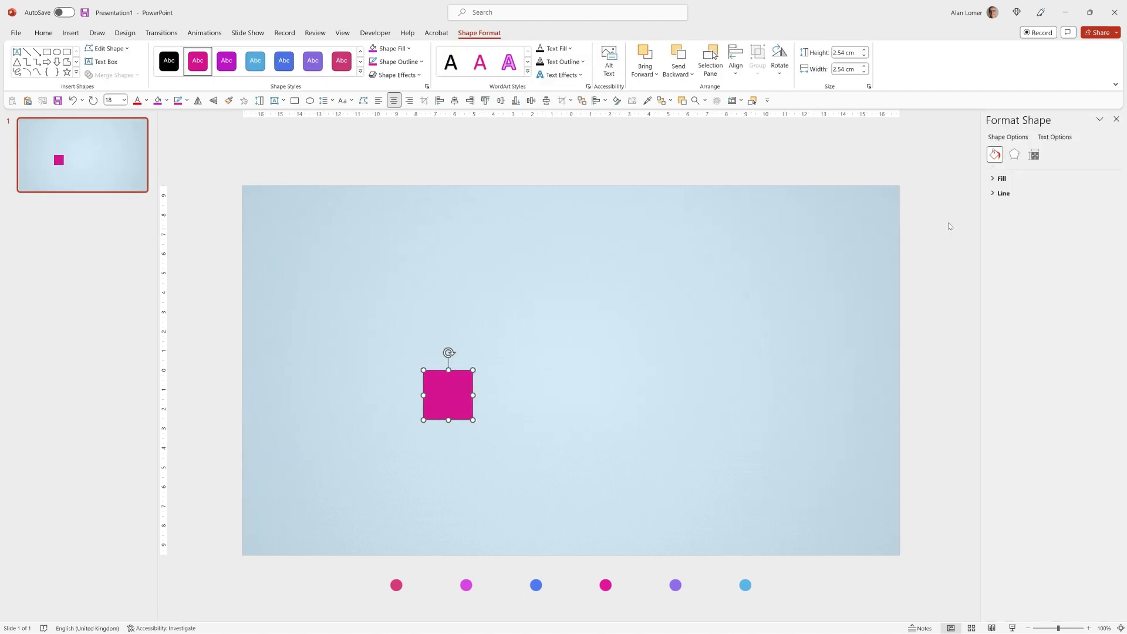
pyautogui.click(1035, 155)
pyautogui.click(1035, 155)
pyautogui.tripleClick(1089, 192)
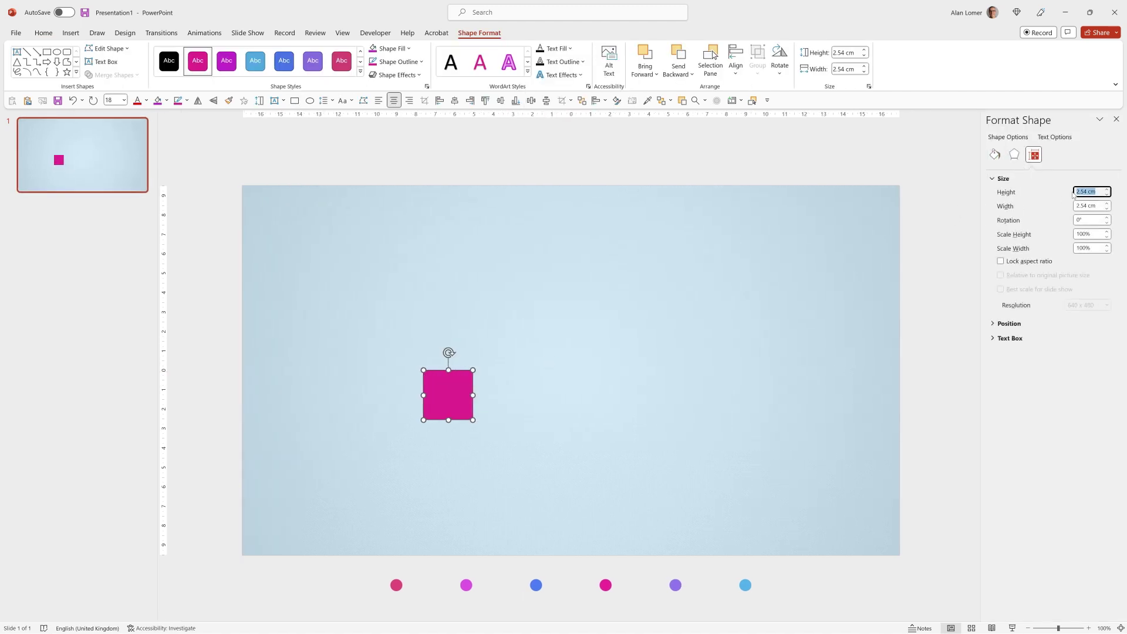
pyautogui.write('1')
pyautogui.press('Tab')
pyautogui.write('4')
pyautogui.press('Tab')
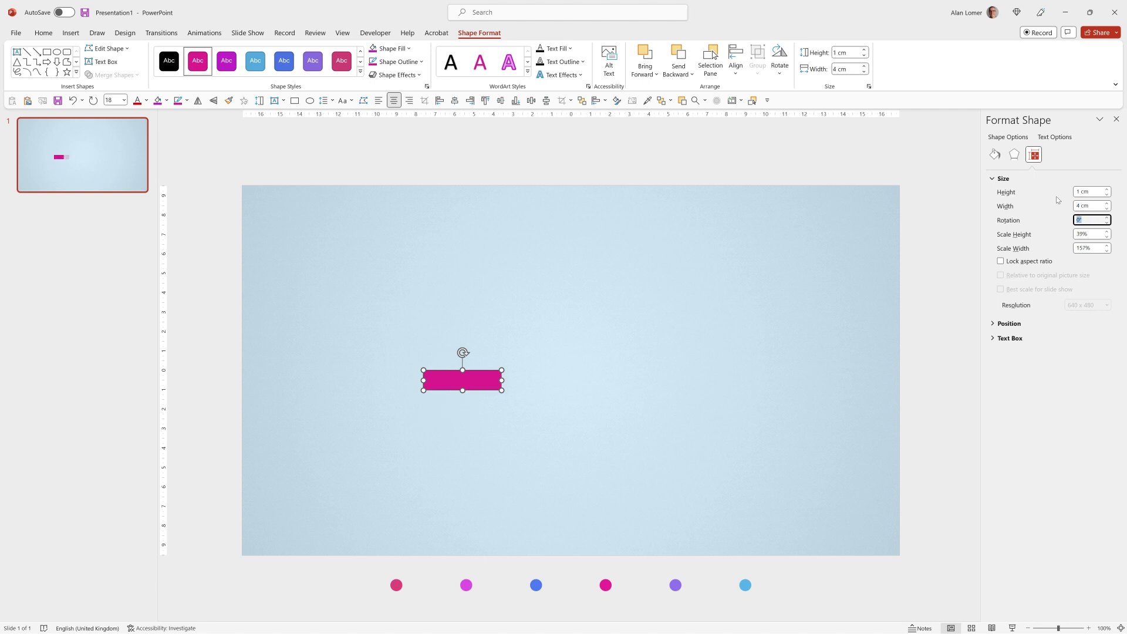
# Duplicate the bar with Ctrl+D and move the copy to the right, level with the original
pyautogui.click(452, 385)
pyautogui.hotkey('ctrl', 'd')
pyautogui.moveTo(452, 386); pyautogui.dragTo(651, 377)
pyautogui.click(452, 383)
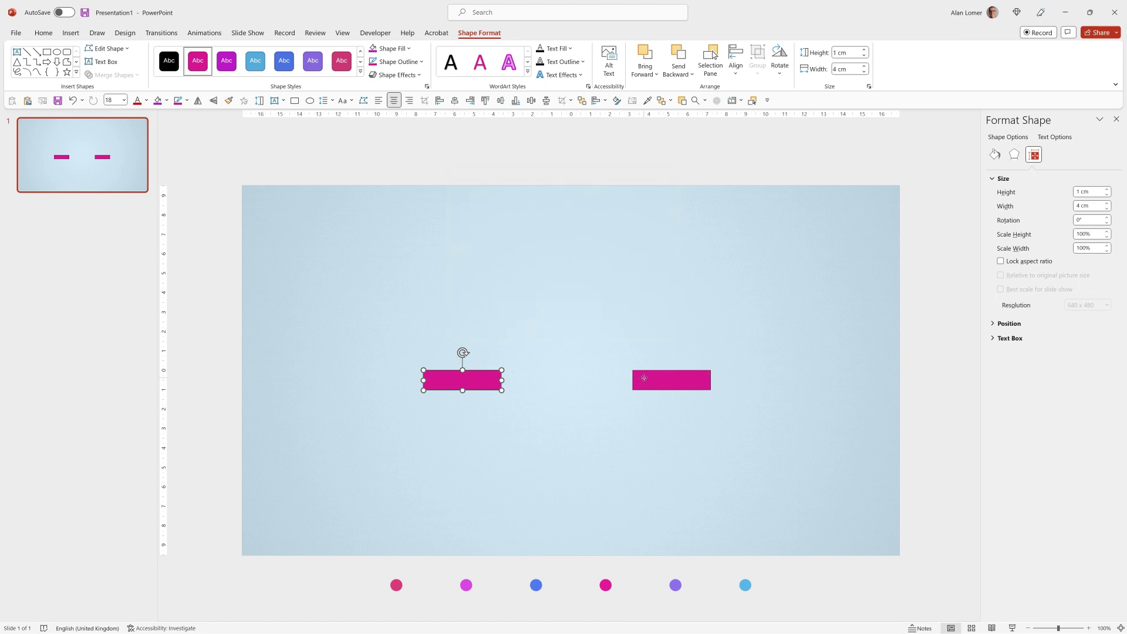
pyautogui.click(644, 380)
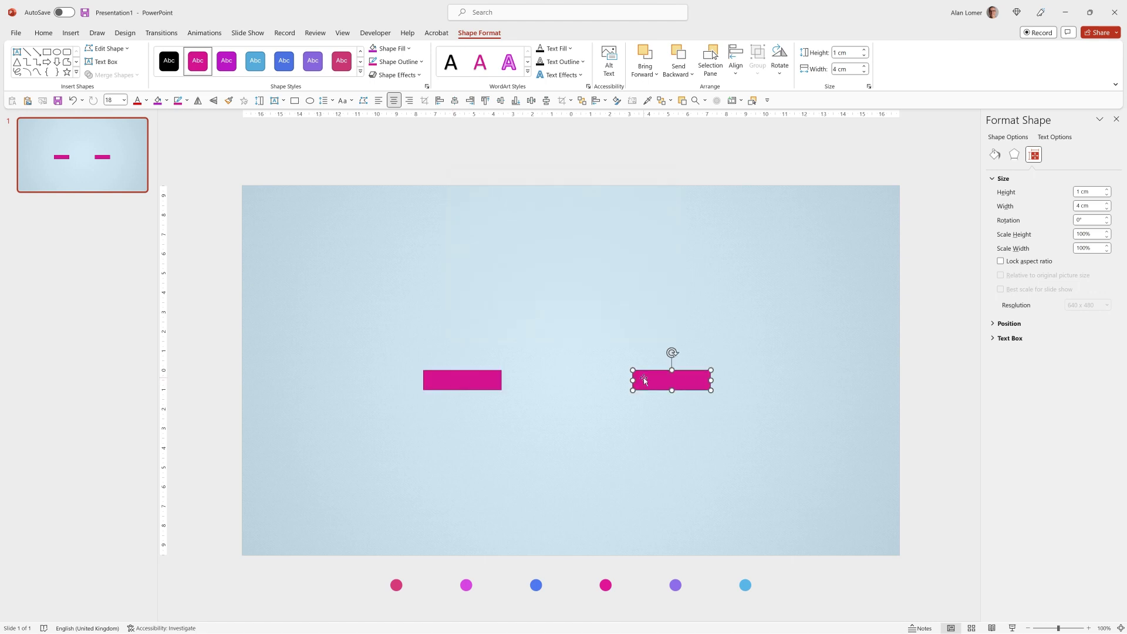
# Apply the Isometric: Right Up 3D rotation preset to the left bar
pyautogui.press('Escape')
pyautogui.click(451, 379)
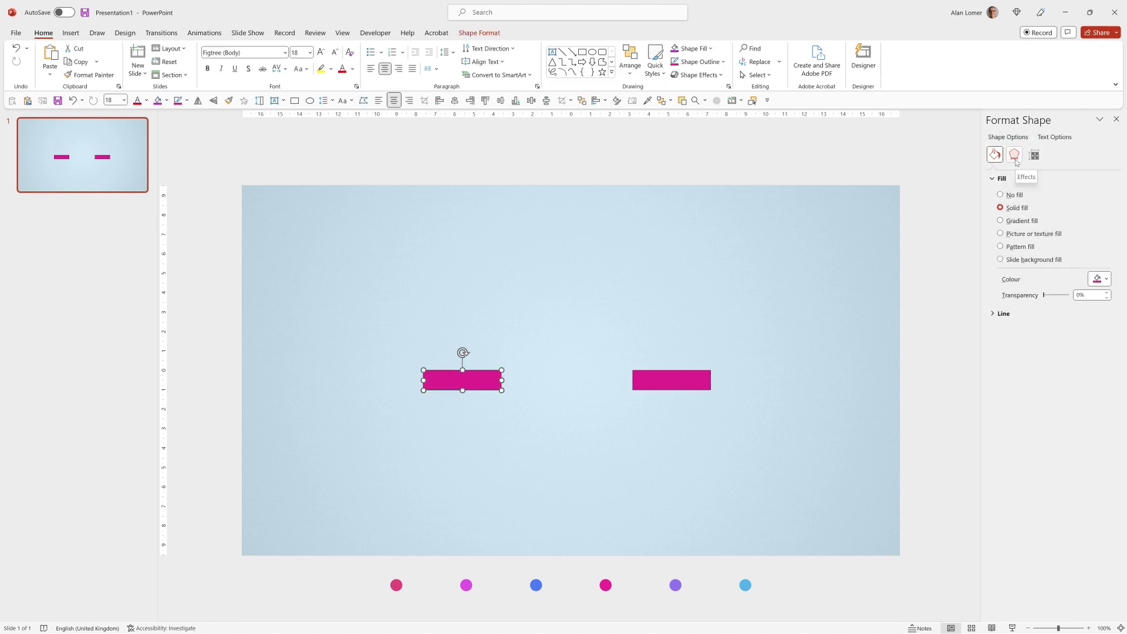
pyautogui.click(1015, 154)
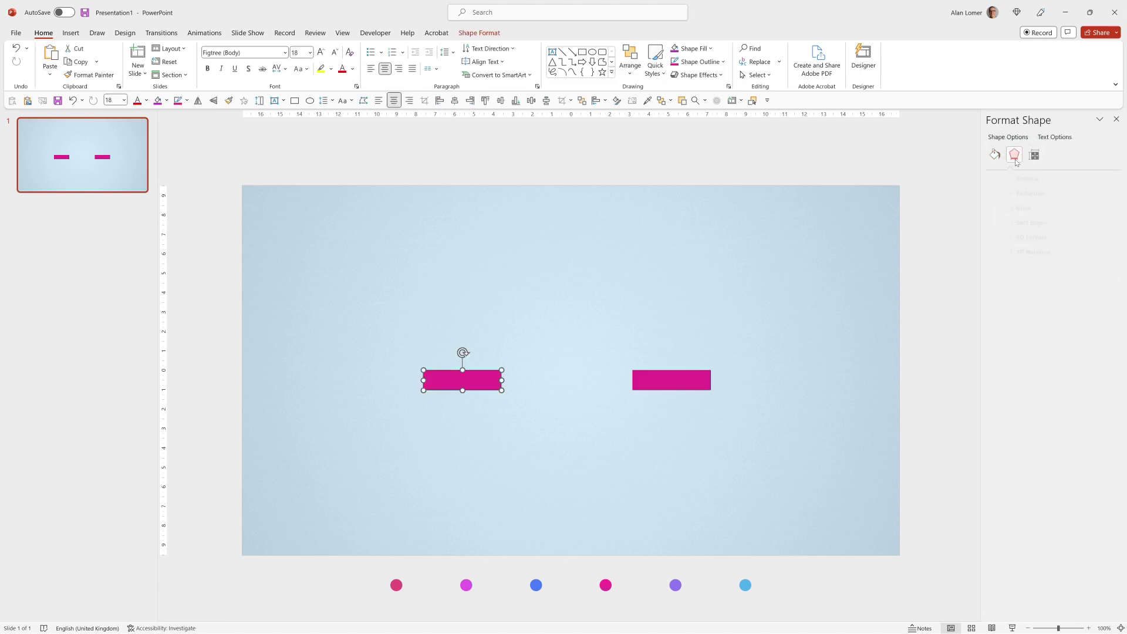
pyautogui.click(994, 253)
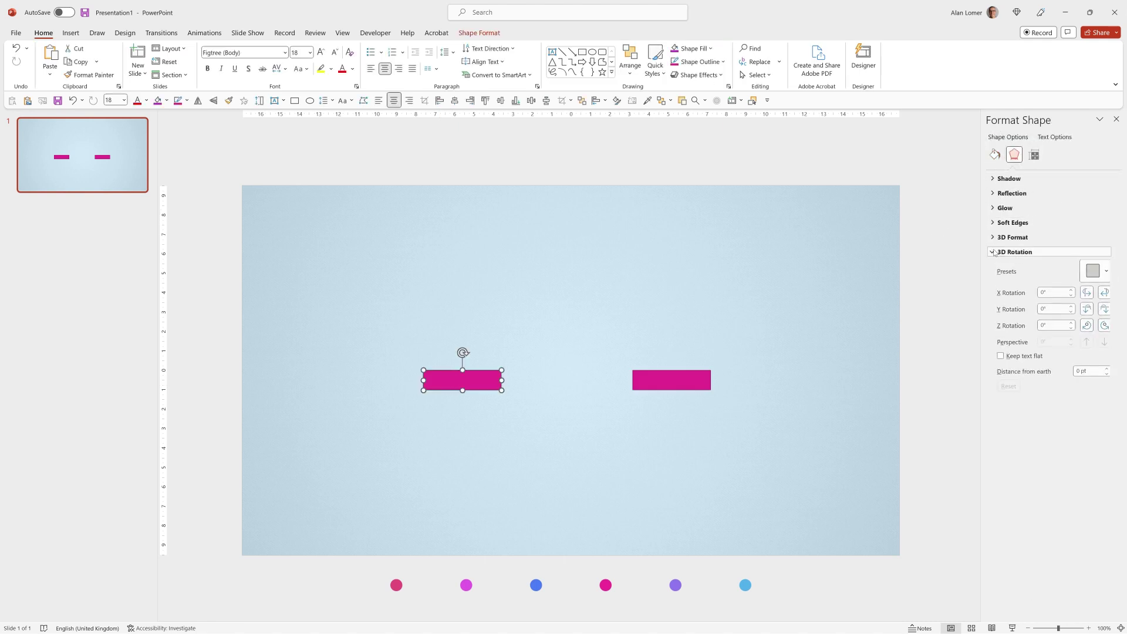
pyautogui.click(1091, 271)
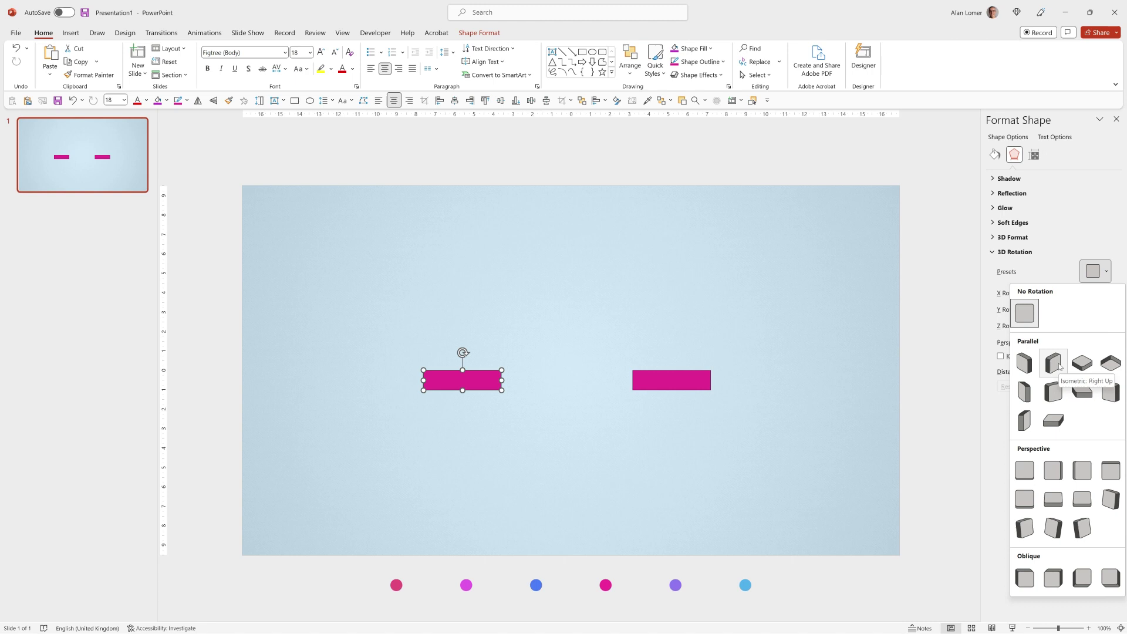
pyautogui.click(1055, 364)
# Give the slab 120 pt depth, Matte material and Balanced lighting
pyautogui.click(994, 239)
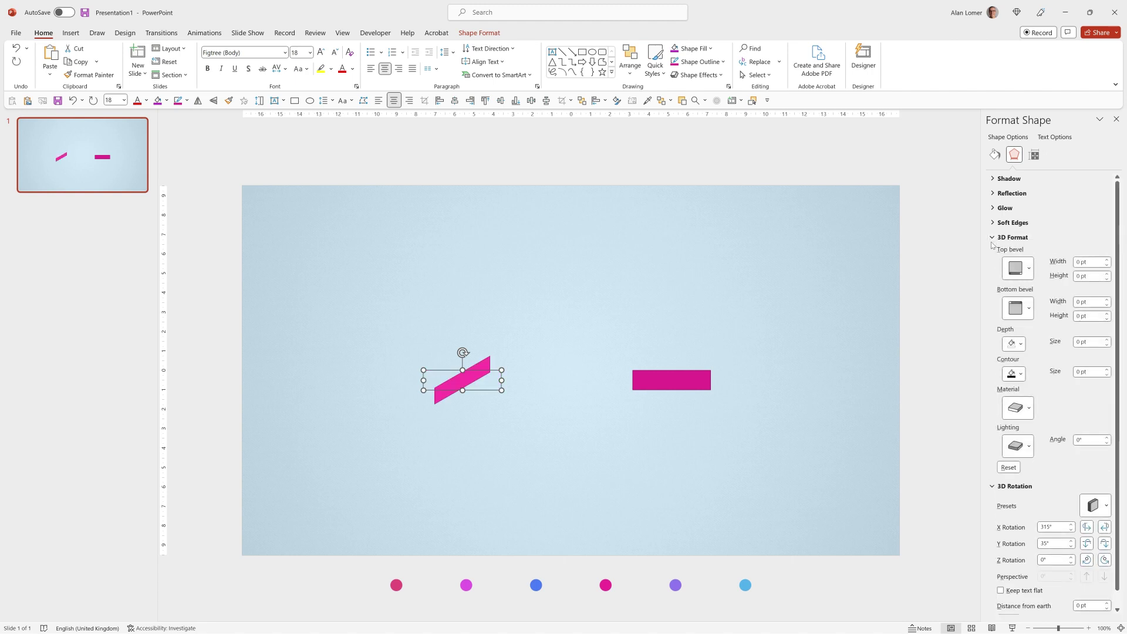
pyautogui.click(1051, 347)
pyautogui.write('120')
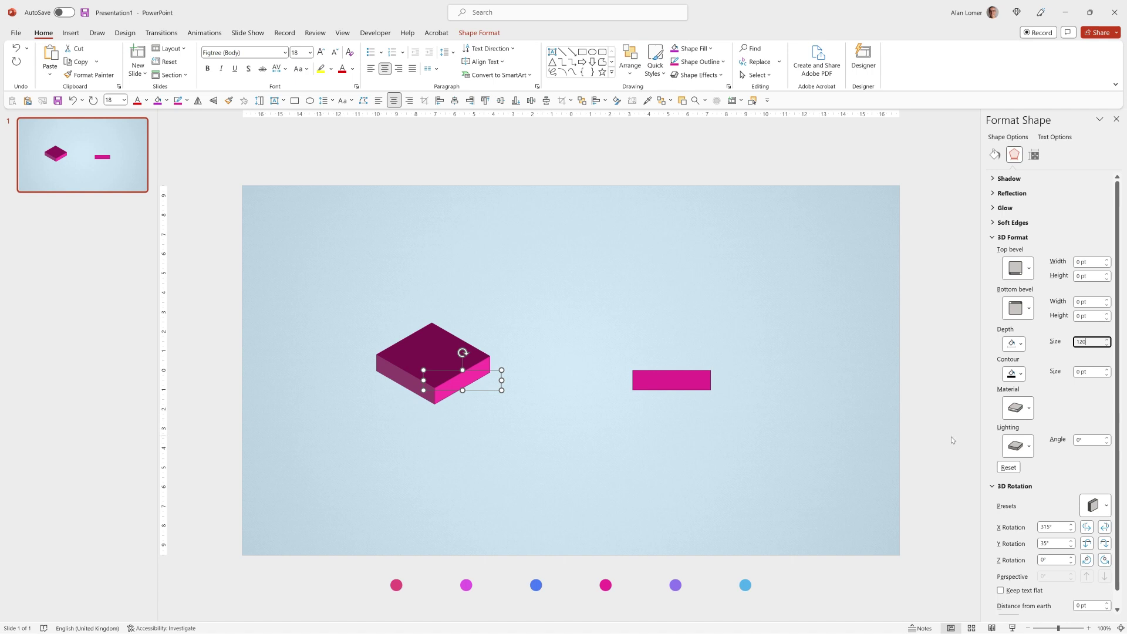
pyautogui.click(1012, 411)
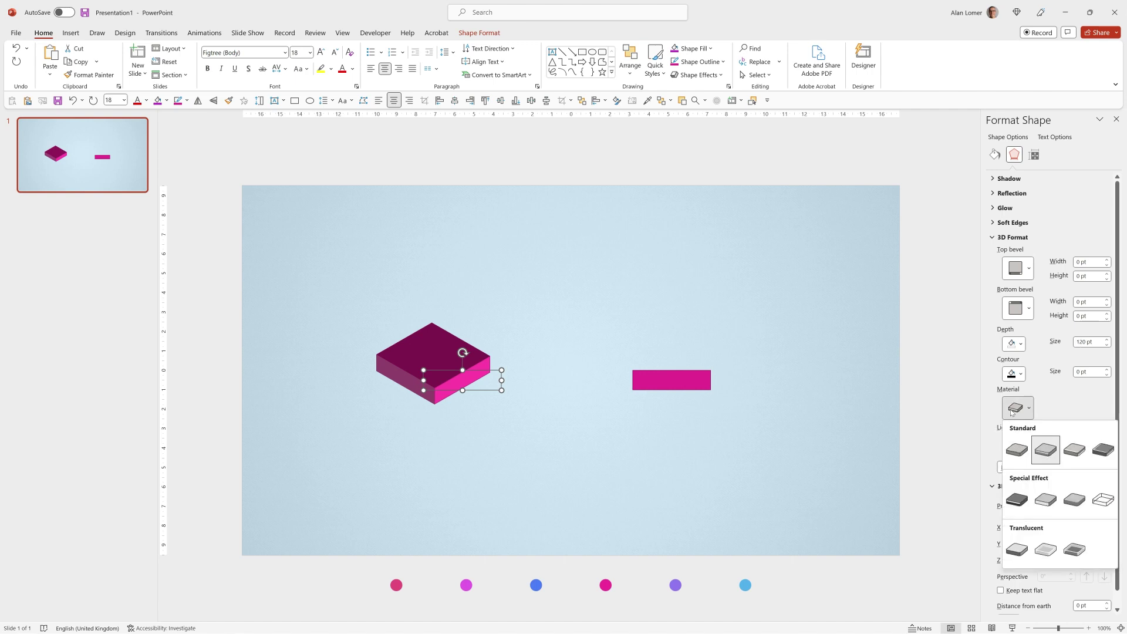
pyautogui.click(1019, 457)
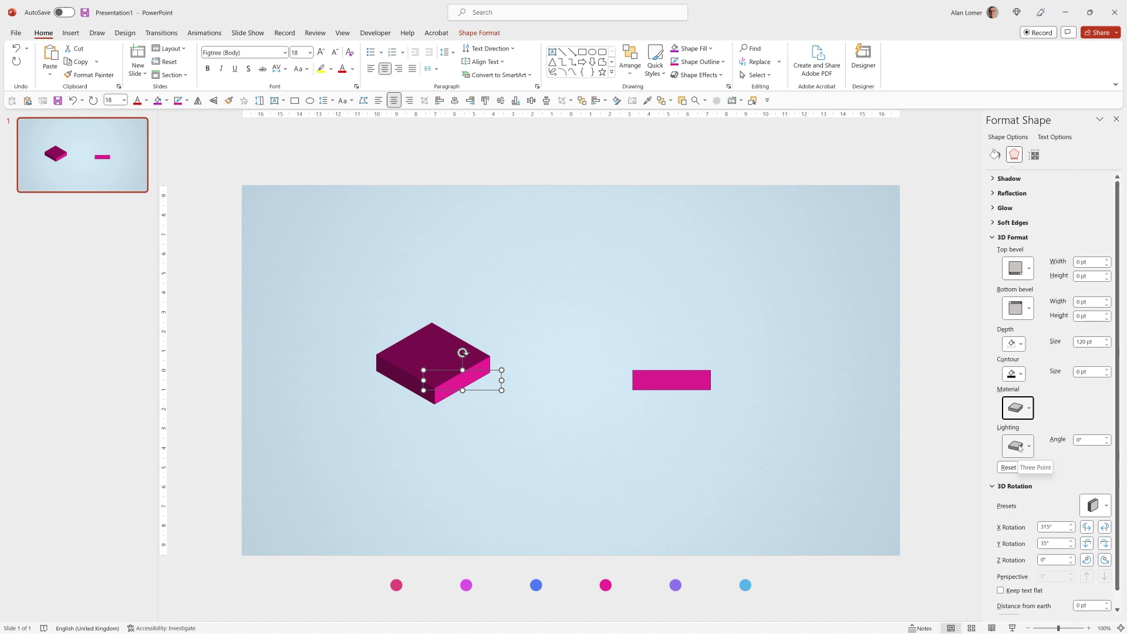
pyautogui.click(1019, 447)
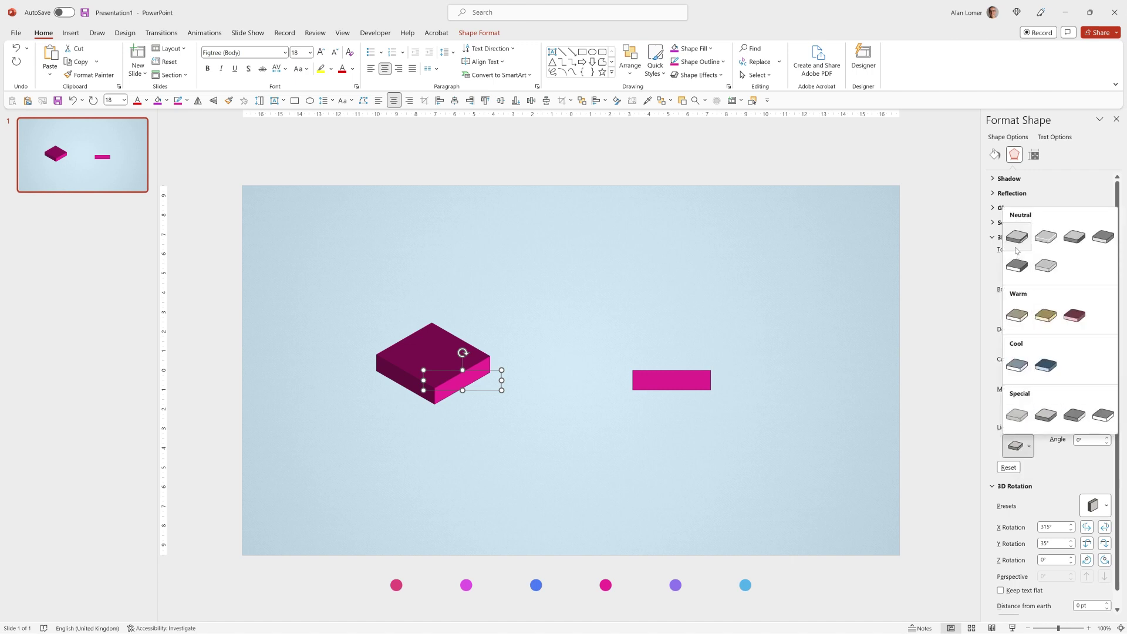
pyautogui.click(1048, 238)
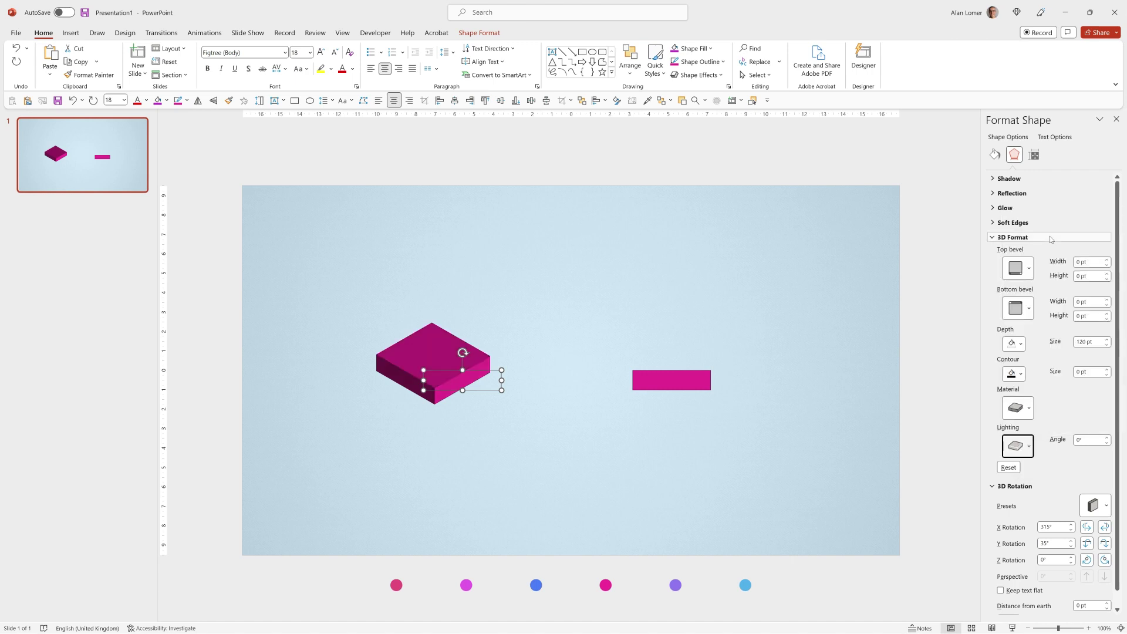
# Set No Outline on both the 3D slab and the flat right bar
pyautogui.click(699, 61)
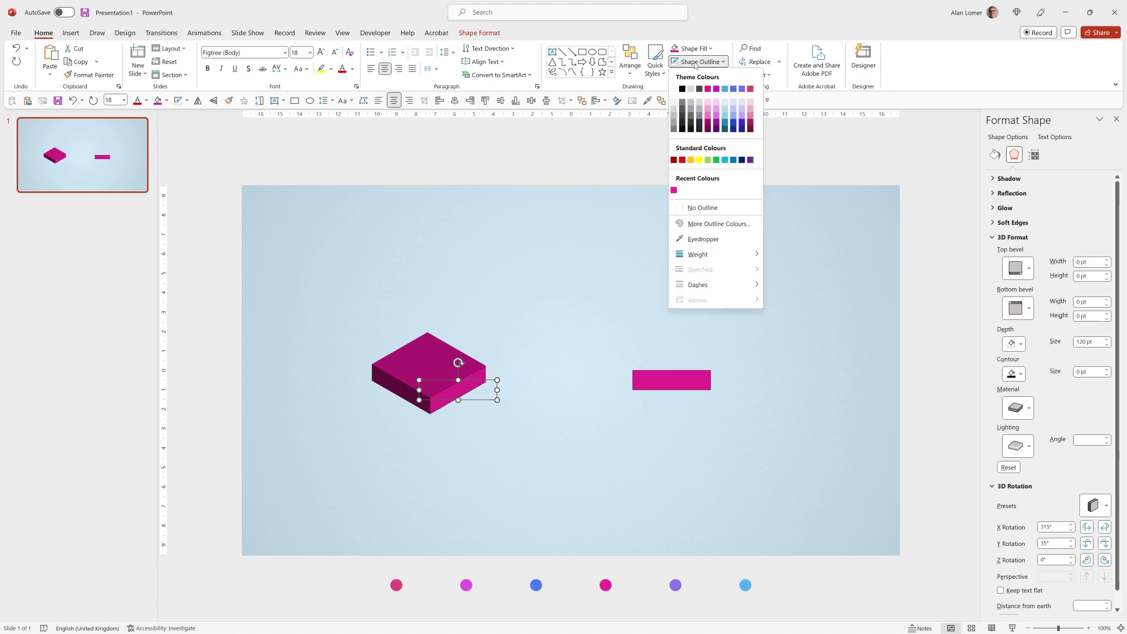
pyautogui.click(691, 209)
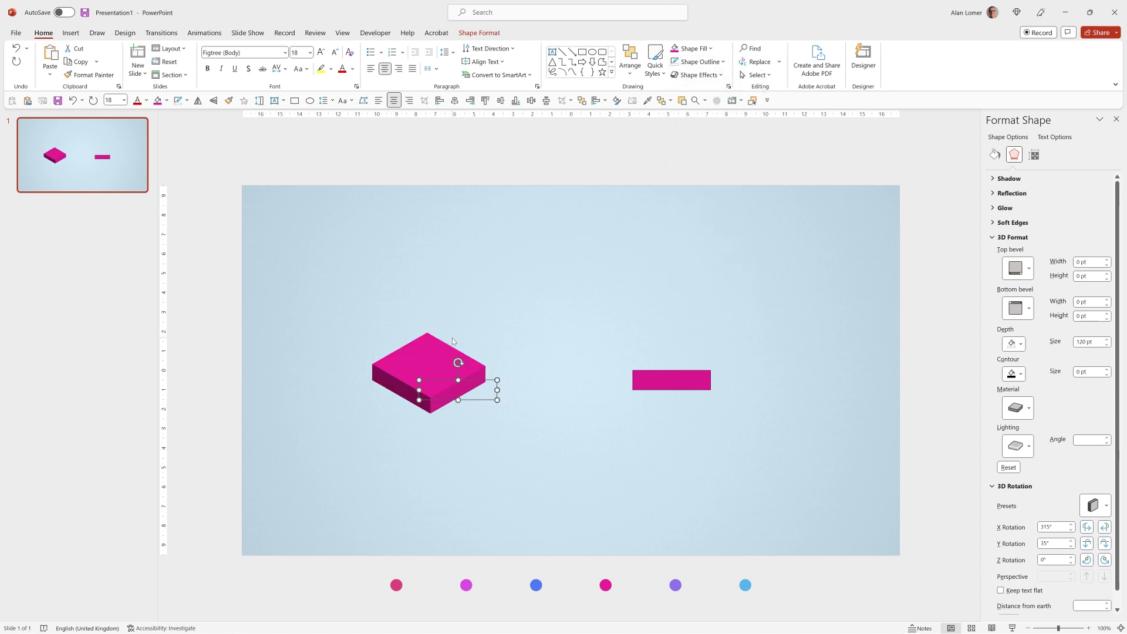
pyautogui.click(661, 376)
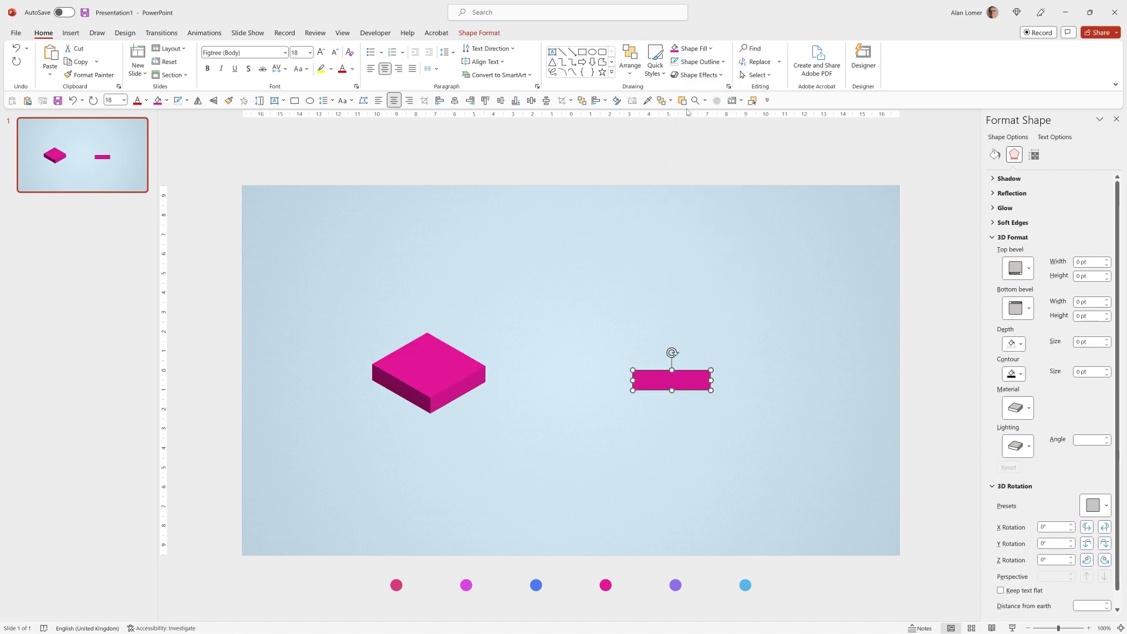
pyautogui.click(687, 65)
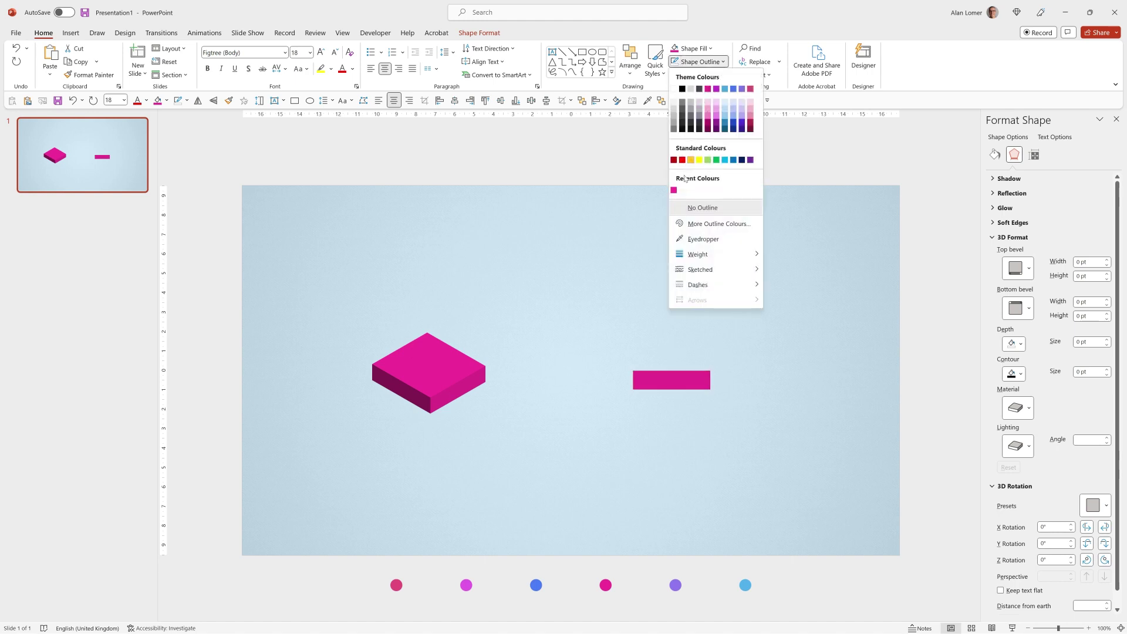
pyautogui.click(684, 208)
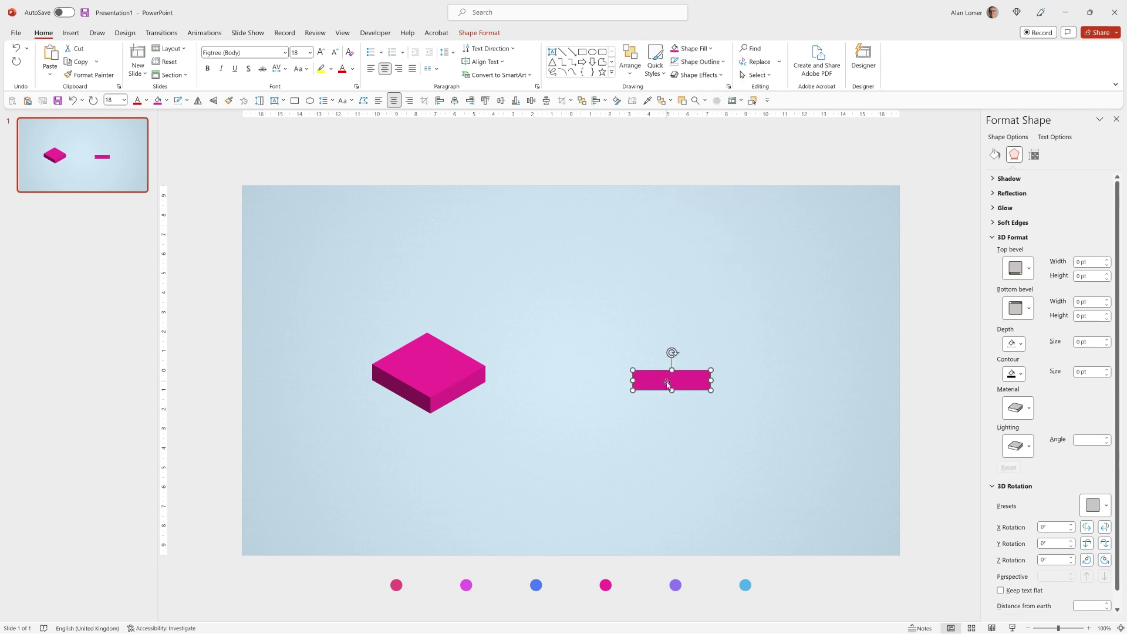
# Place a copy of the bar below, set its width to 2 cm and rotate it upright
pyautogui.moveTo(667, 382); pyautogui.dragTo(649, 415)
pyautogui.click(1034, 154)
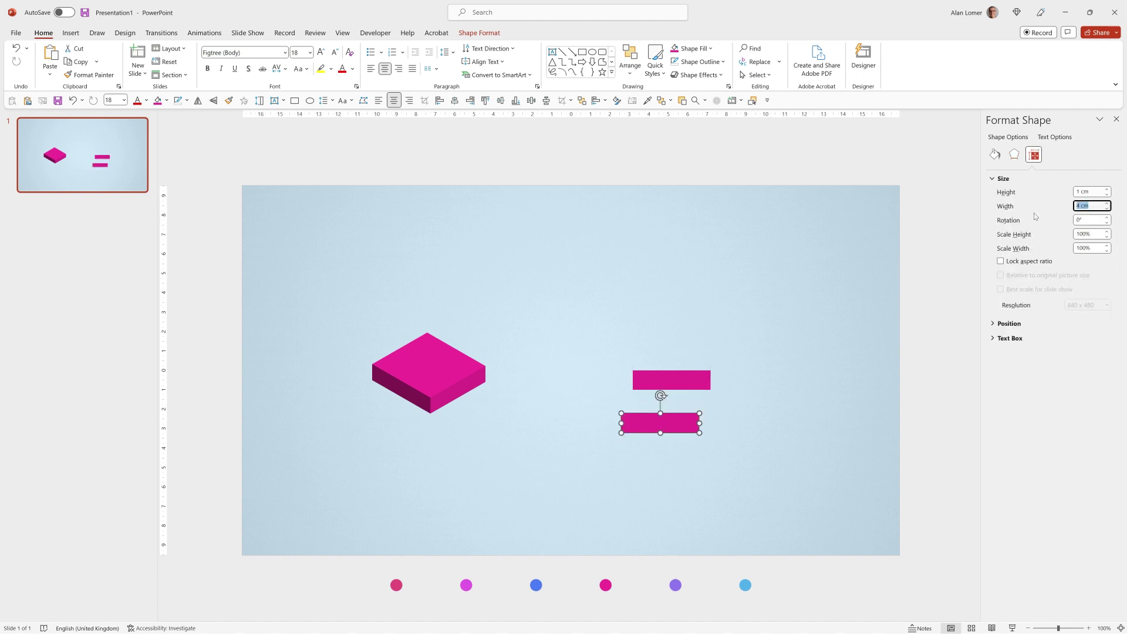
pyautogui.write('2')
pyautogui.press('Tab')
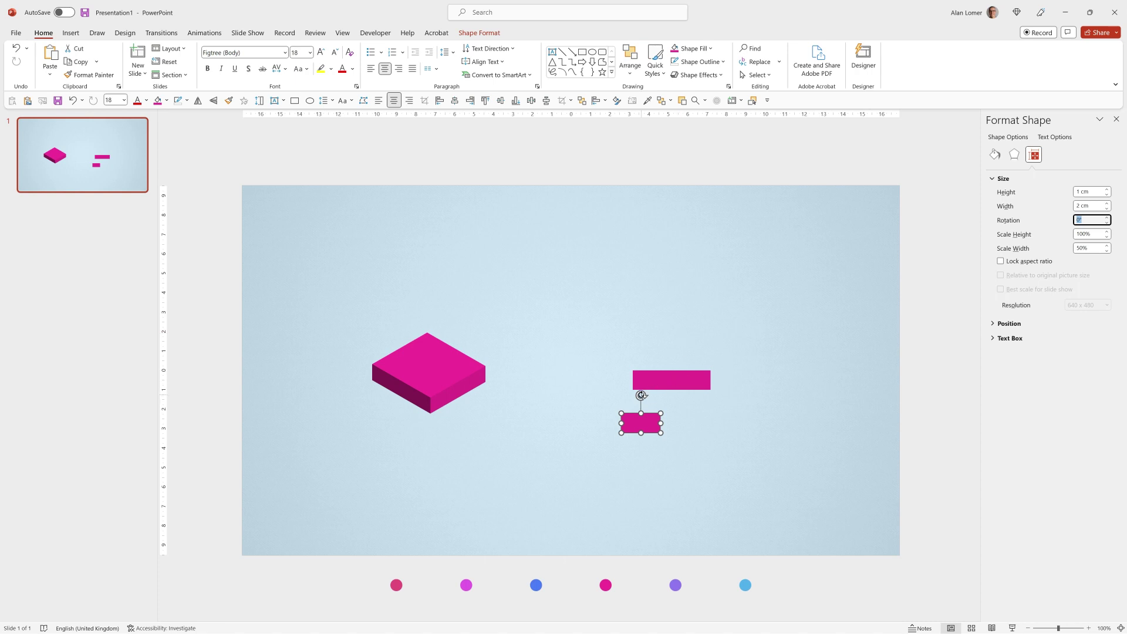
pyautogui.moveTo(641, 396); pyautogui.dragTo(691, 424)
# Align the two rectangles by their tops and Union them into one L-shape
pyautogui.keyDown('shift'); pyautogui.click(690, 386); pyautogui.keyUp('shift')
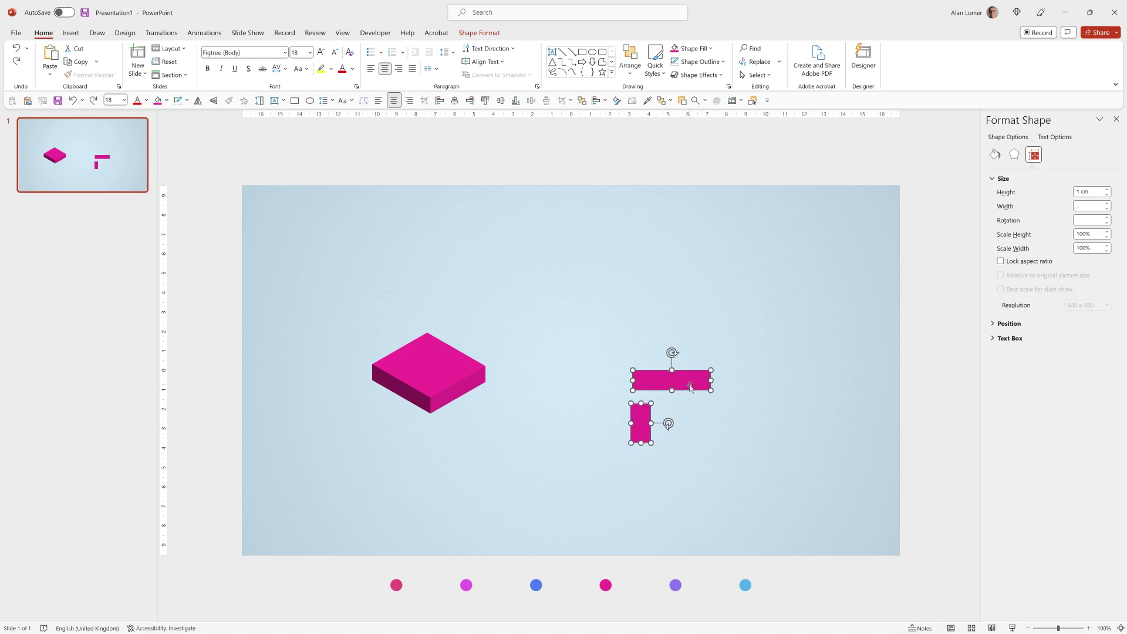
pyautogui.click(485, 101)
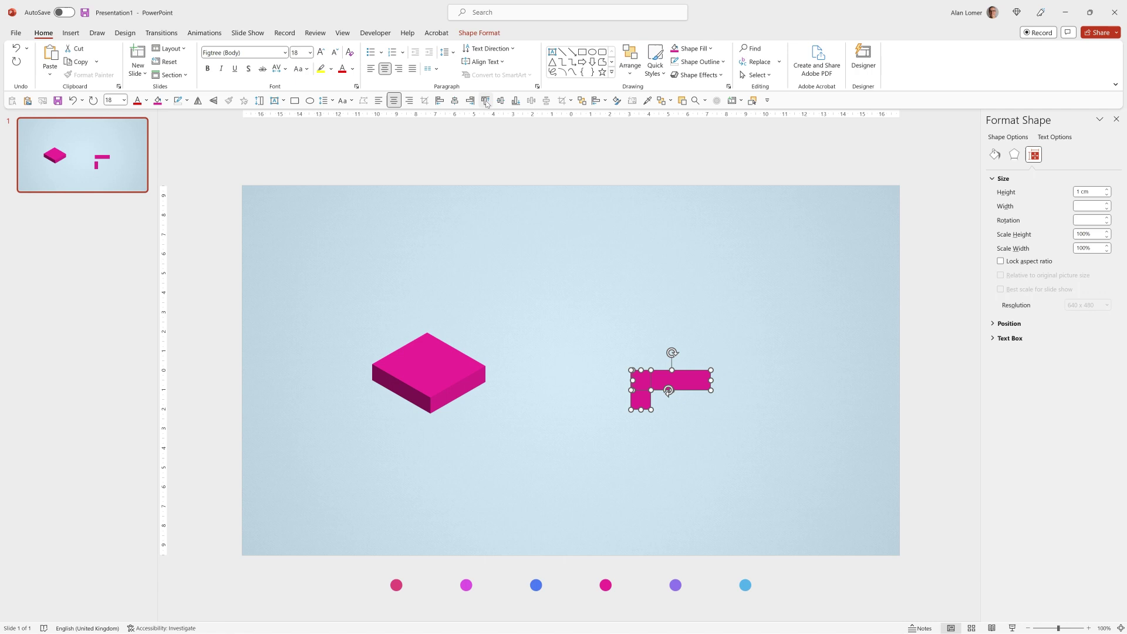
pyautogui.click(929, 418)
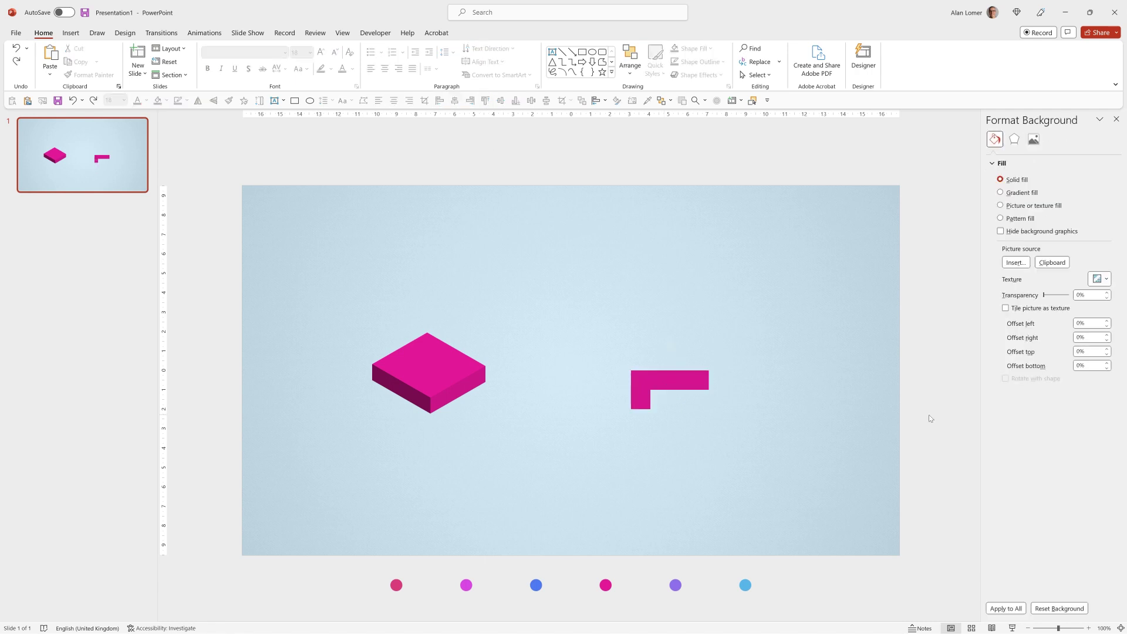
pyautogui.click(664, 384)
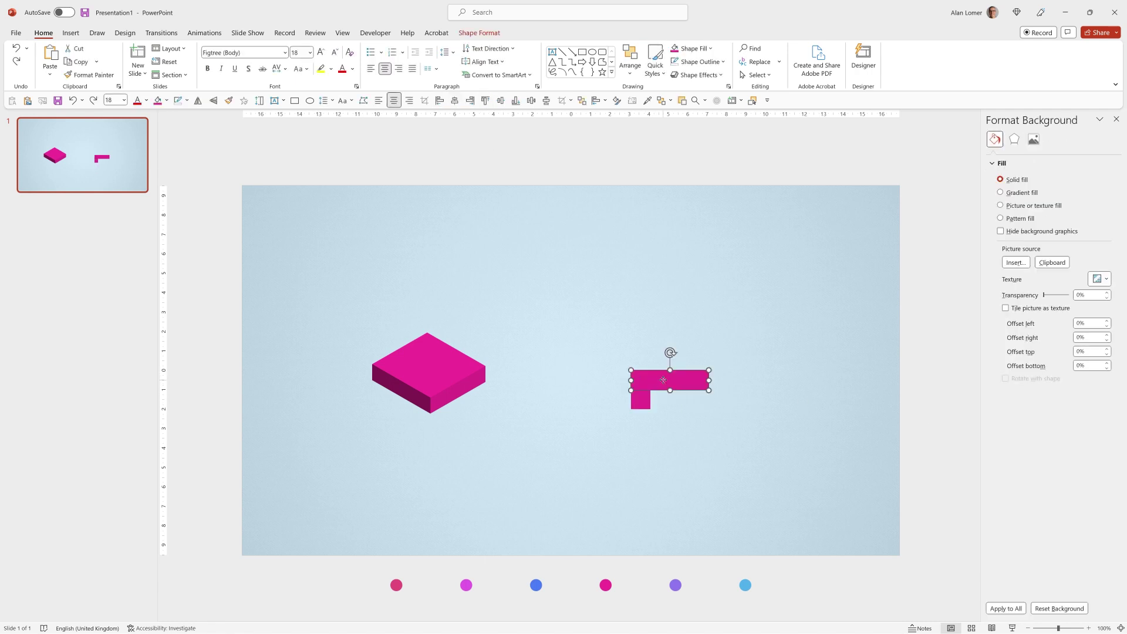
pyautogui.keyDown('shift'); pyautogui.click(643, 401); pyautogui.keyUp('shift')
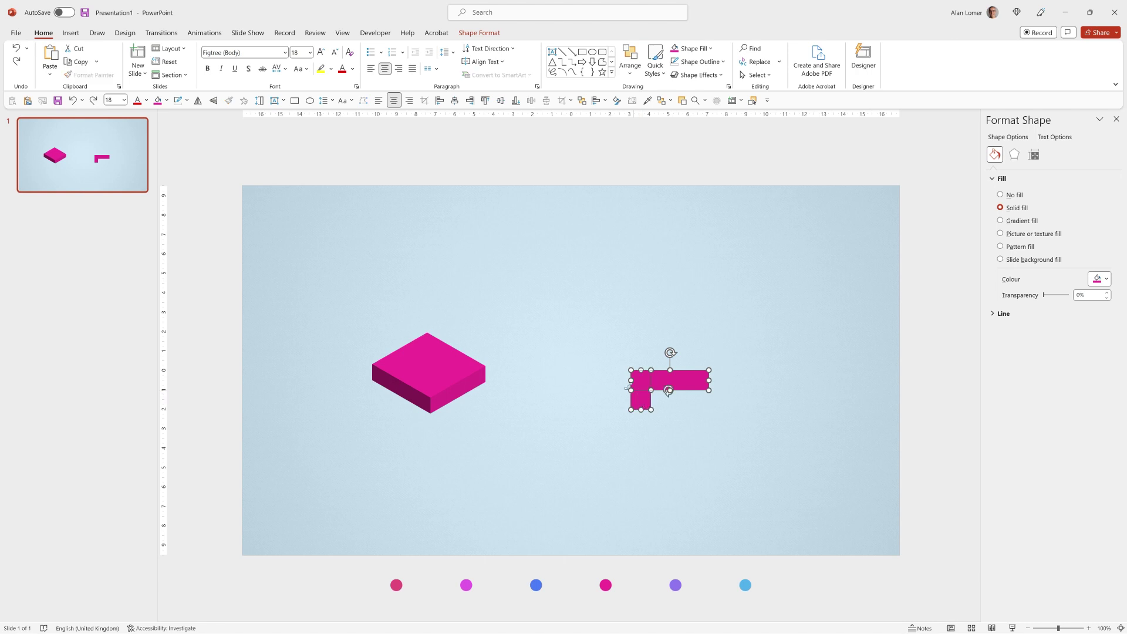
pyautogui.click(483, 33)
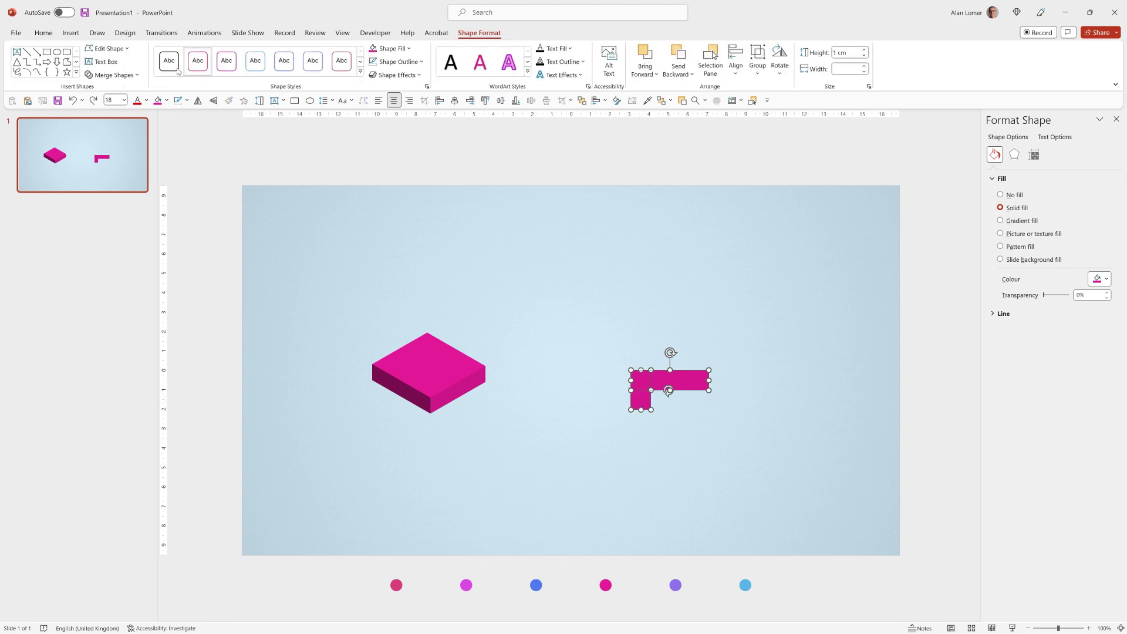
pyautogui.click(114, 75)
pyautogui.click(111, 90)
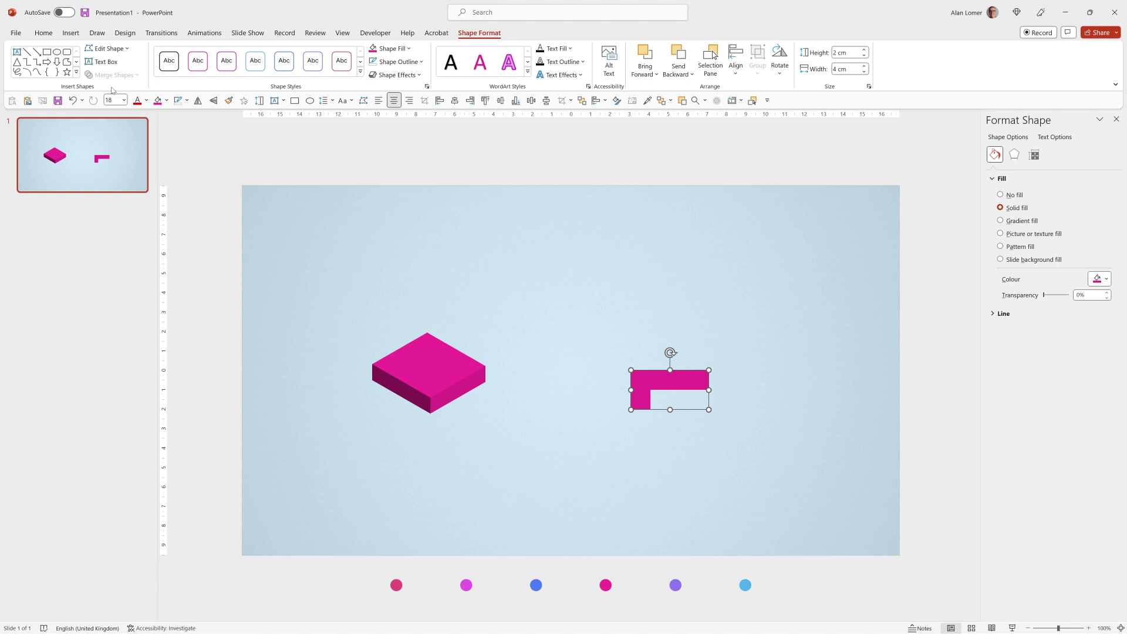
# Copy the slab's 3D formatting and paste it onto the L-shape with Ctrl+Shift+V
pyautogui.click(433, 366)
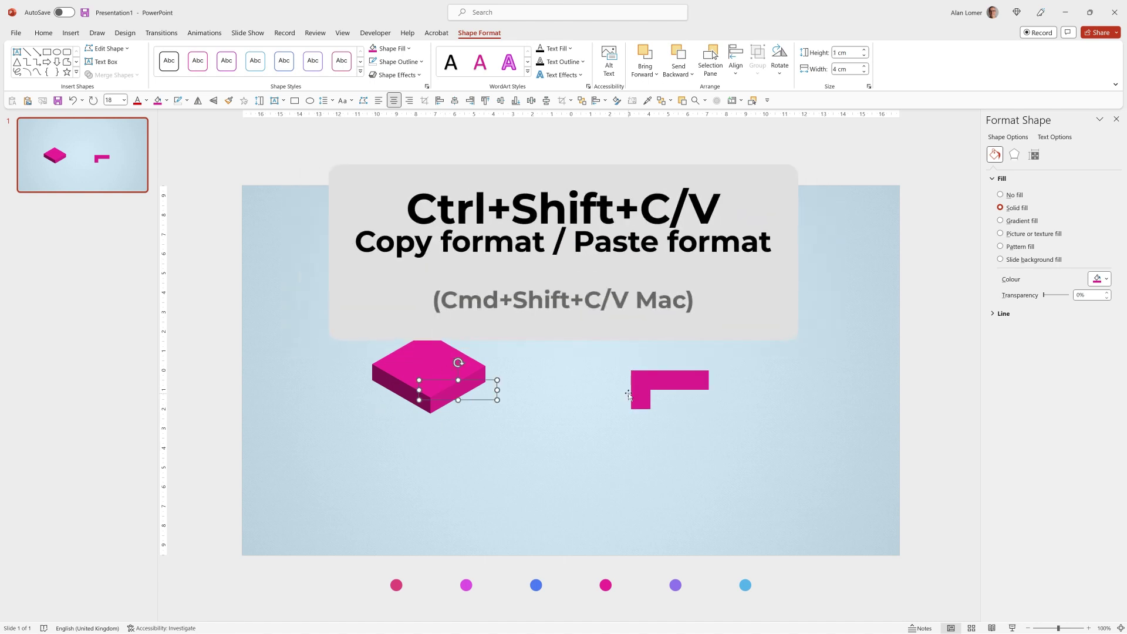
pyautogui.click(669, 380)
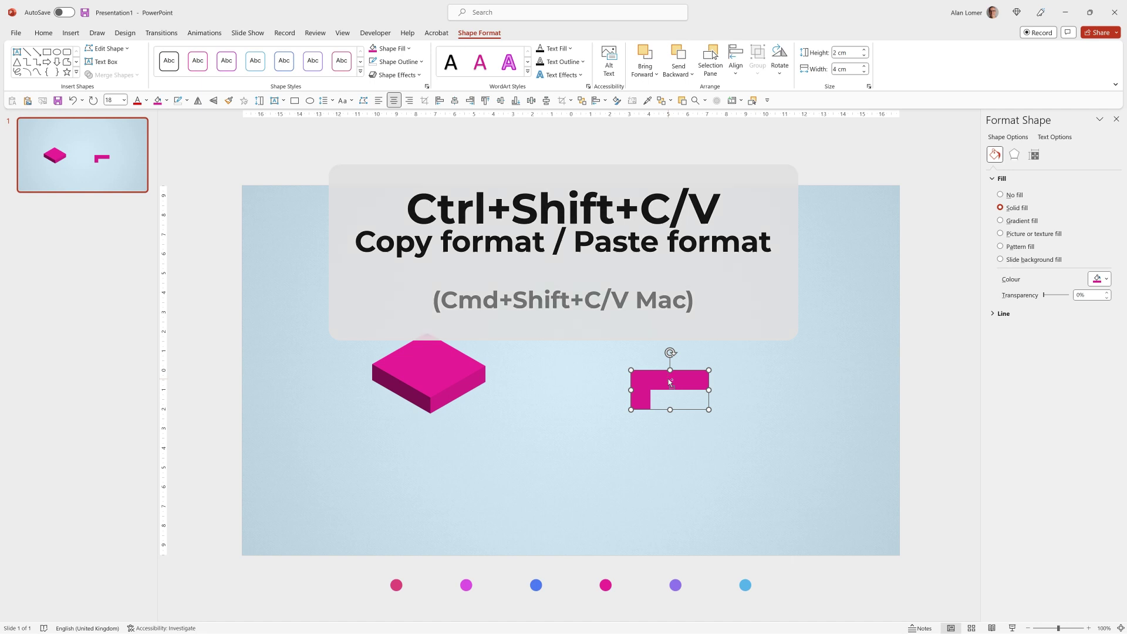
pyautogui.hotkey('ctrl', 'shift', 'v')
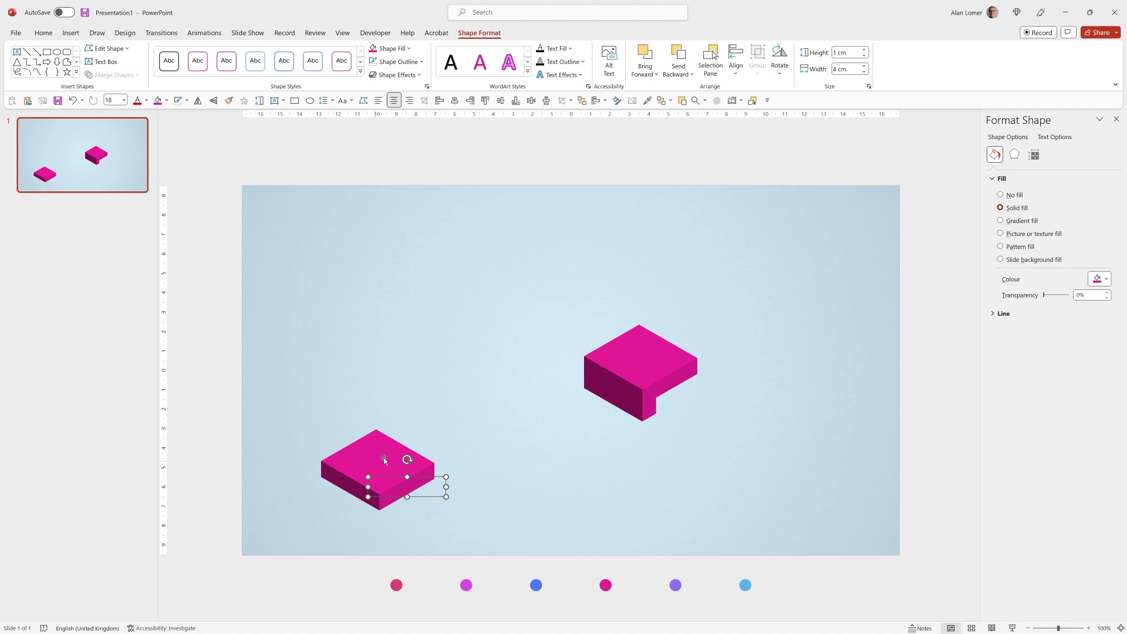
# Stack the L-block on the slab as step two and paste a copy as step three
pyautogui.moveTo(660, 360); pyautogui.dragTo(437, 418)
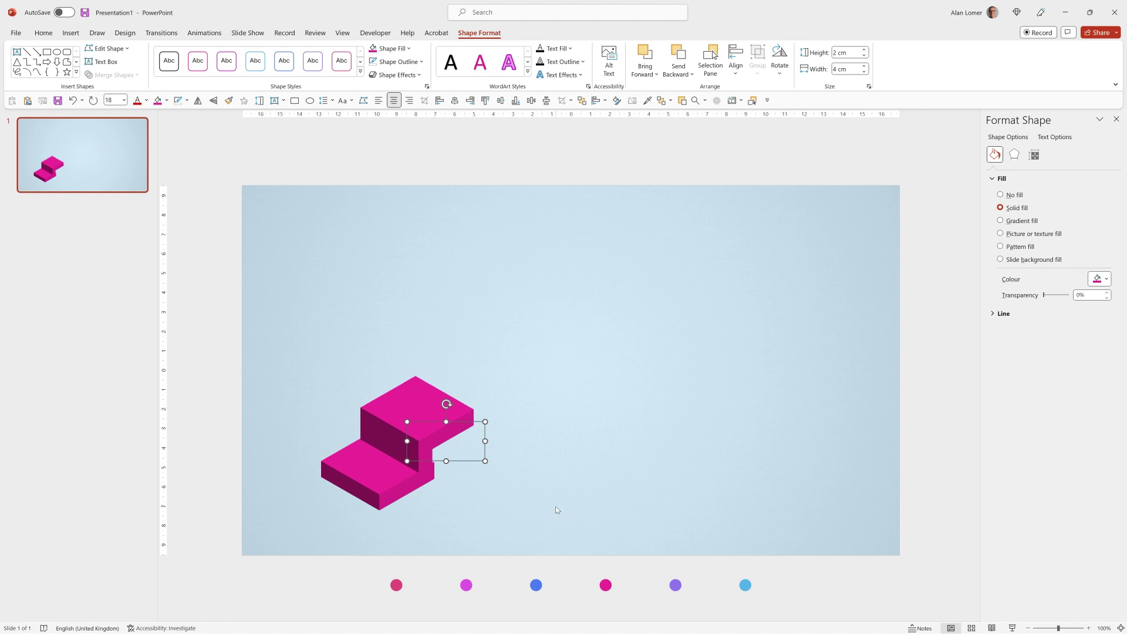
pyautogui.hotkey('ctrl', 'Up')
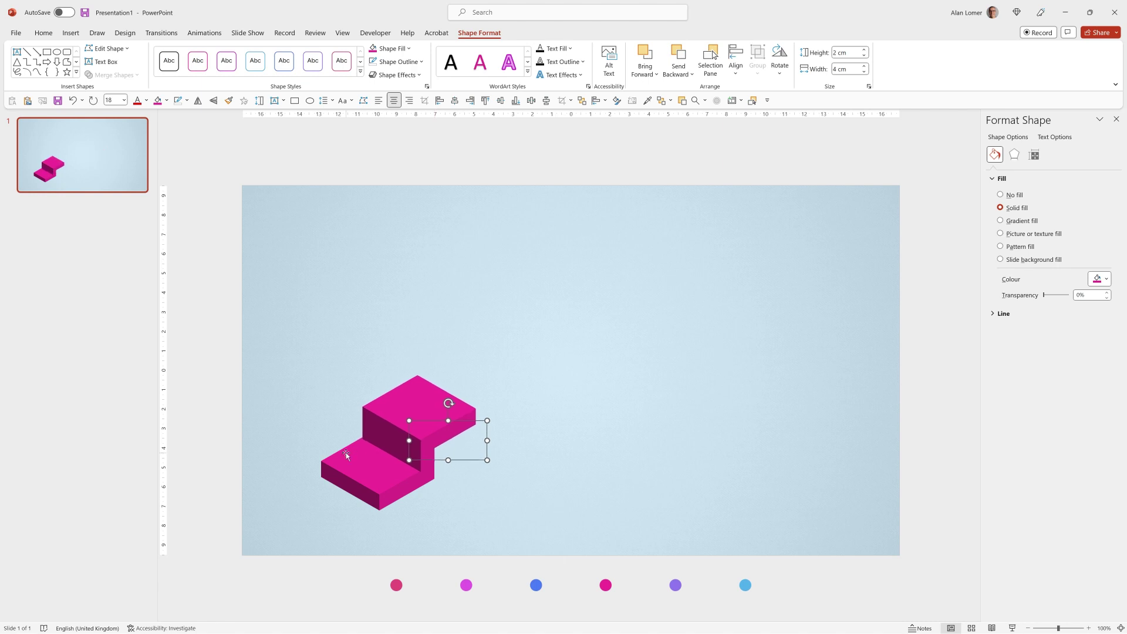
pyautogui.hotkey('ctrl', 'c')
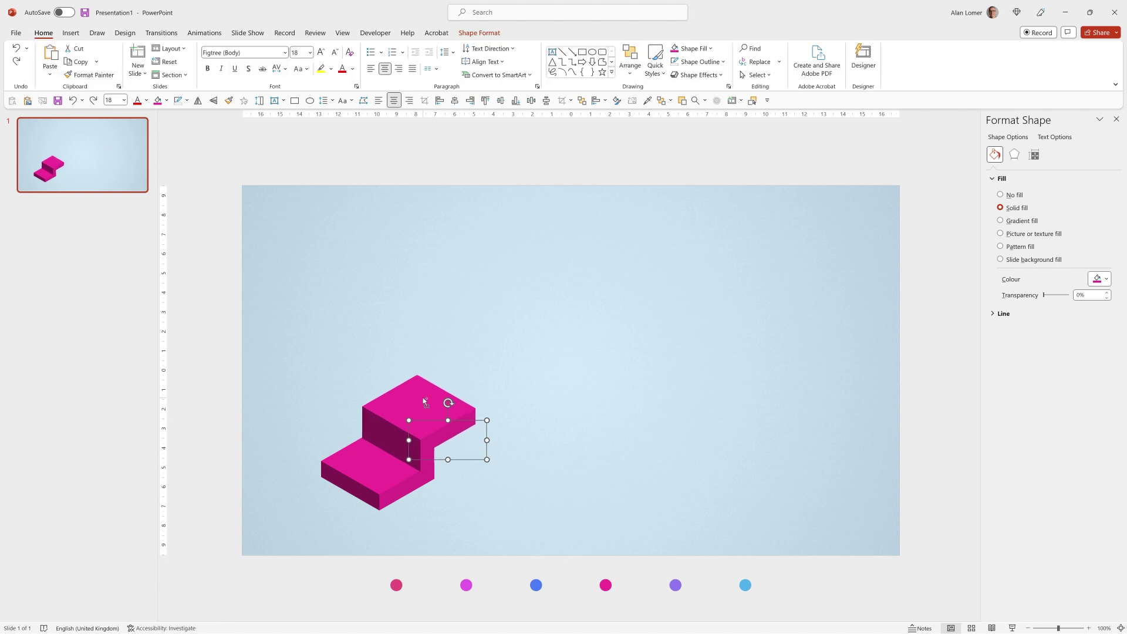
pyautogui.hotkey('ctrl', 'v')
pyautogui.moveTo(440, 425); pyautogui.dragTo(462, 362)
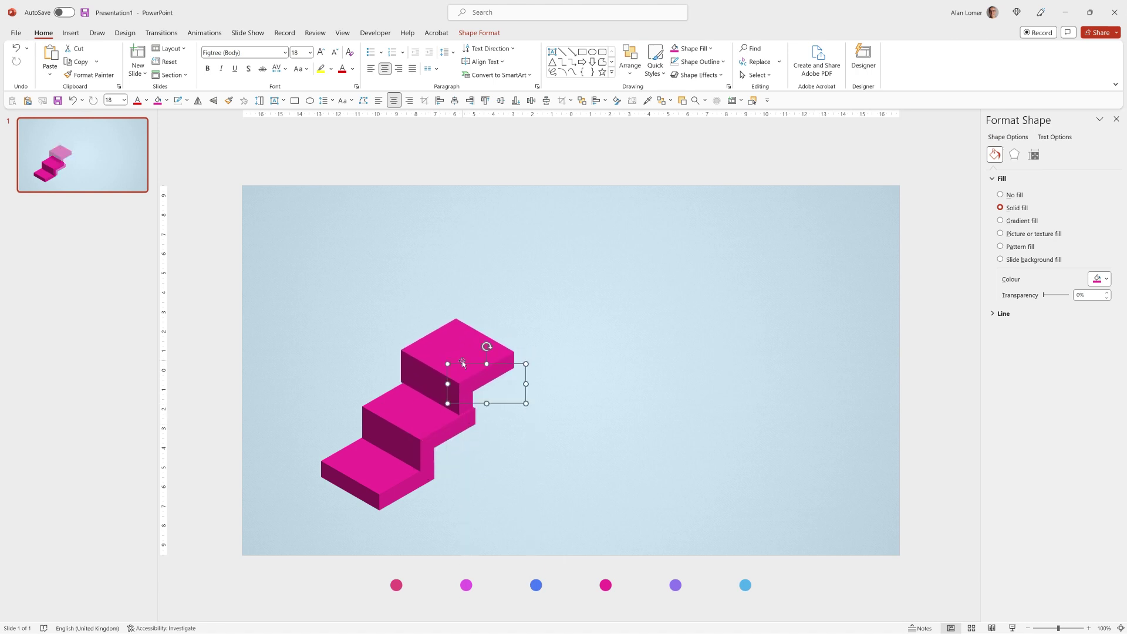
pyautogui.hotkey('ctrl', 'Right')
pyautogui.hotkey('ctrl', 'Right')
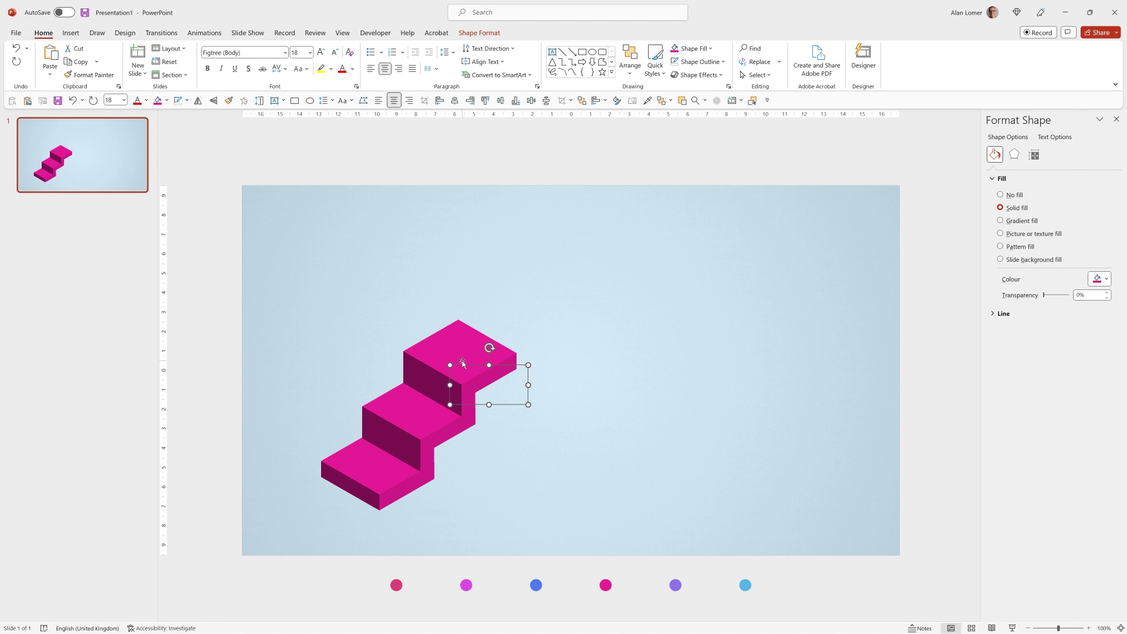
# Duplicate the fourth and fifth steps, then move the whole staircase up and right
pyautogui.hotkey('ctrl', 'd')
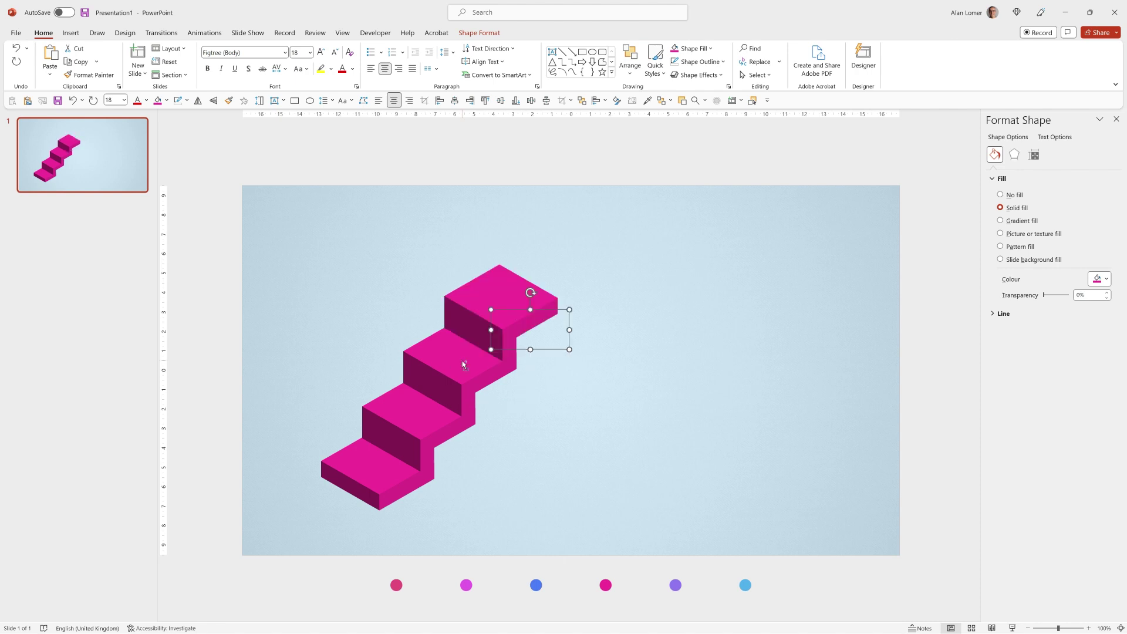
pyautogui.hotkey('ctrl', 'd')
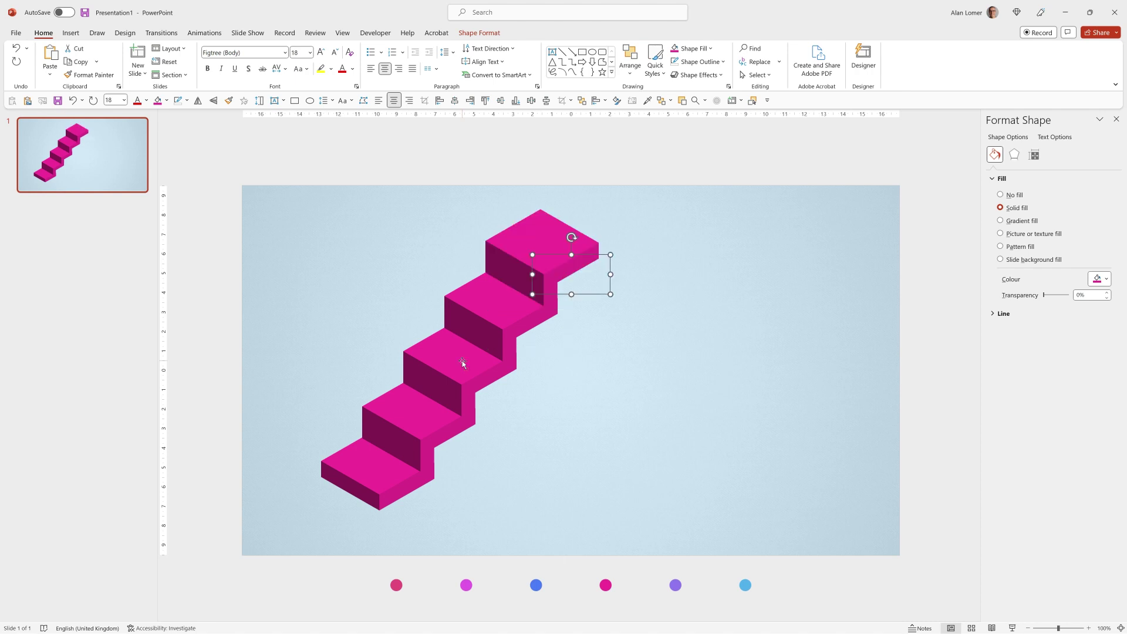
pyautogui.press('Escape')
pyautogui.moveTo(213, 532); pyautogui.dragTo(708, 164)
pyautogui.moveTo(538, 243); pyautogui.dragTo(627, 245)
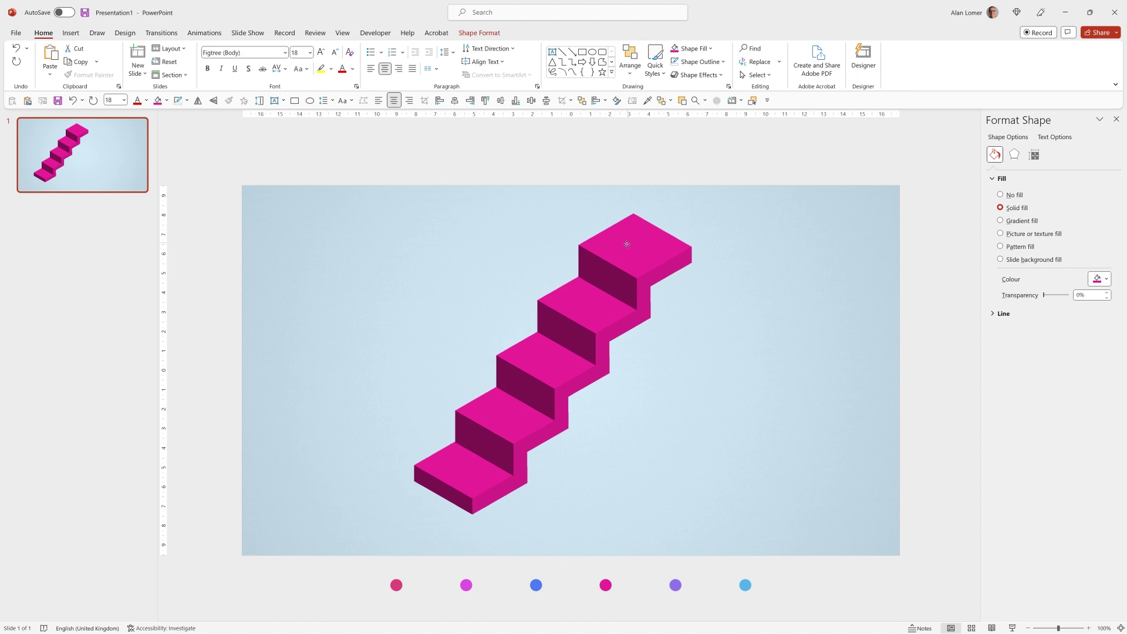
pyautogui.click(236, 474)
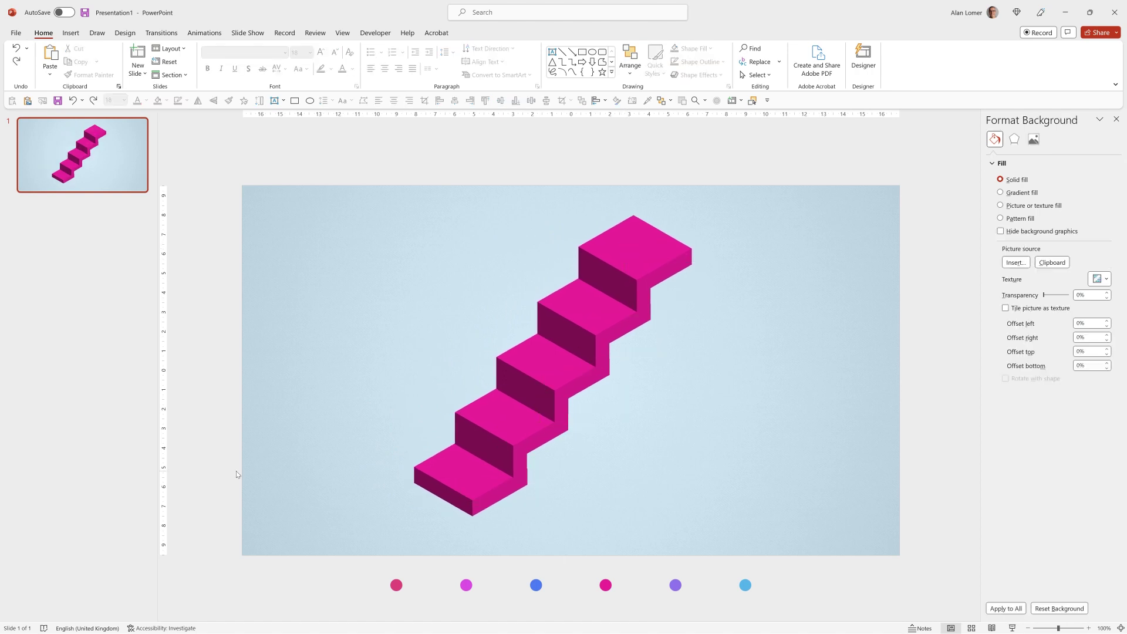
pyautogui.click(456, 483)
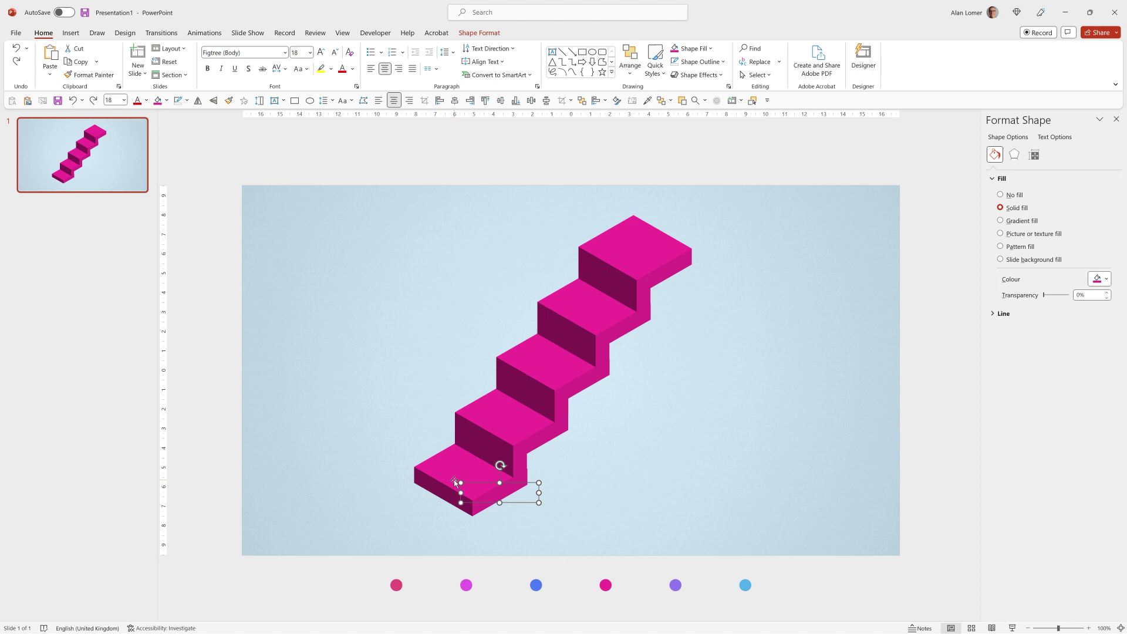
# Add a '01' label in Figtree ExtraBold 40 pt and move it onto the bottom step
pyautogui.click(240, 481)
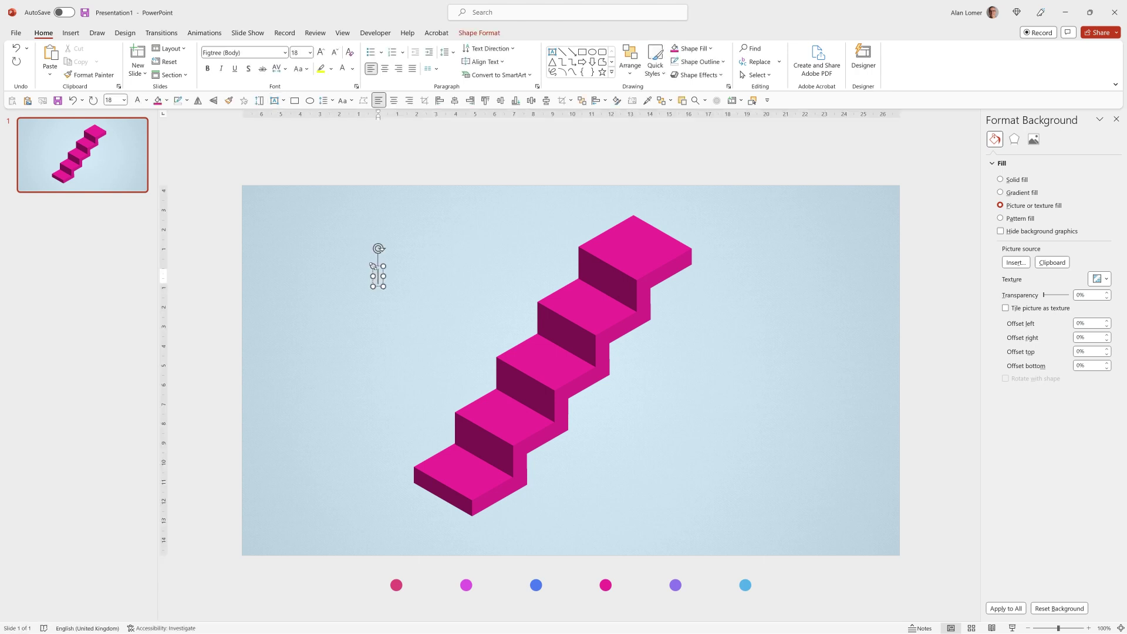
pyautogui.click(239, 52)
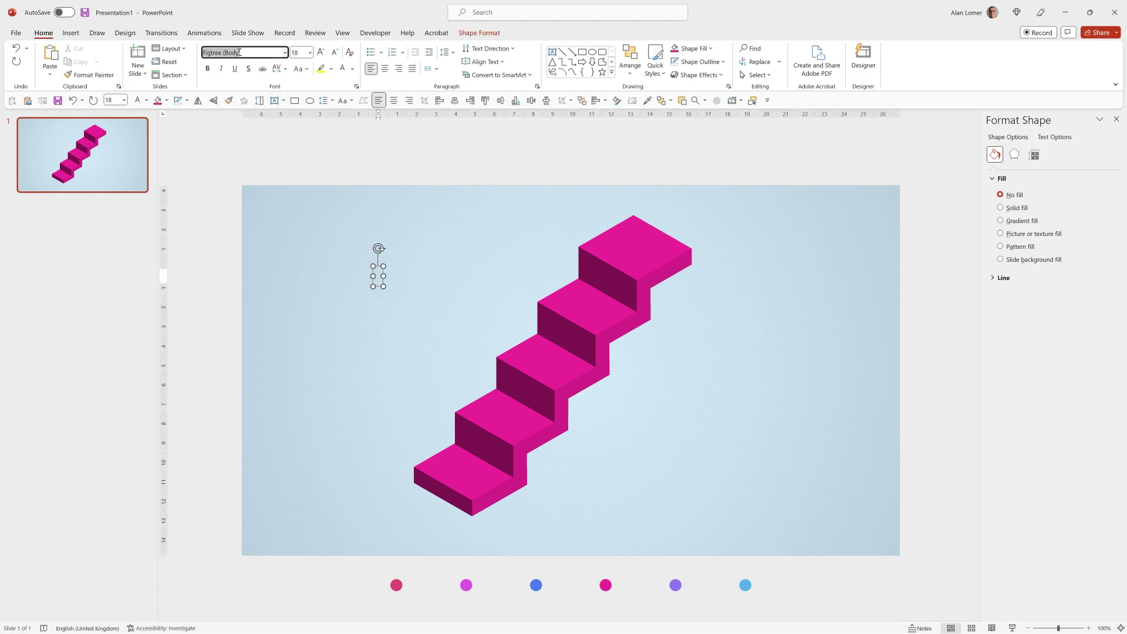
pyautogui.write('Figtree ExtraBold (Headings)')
pyautogui.press('Tab')
pyautogui.write('40')
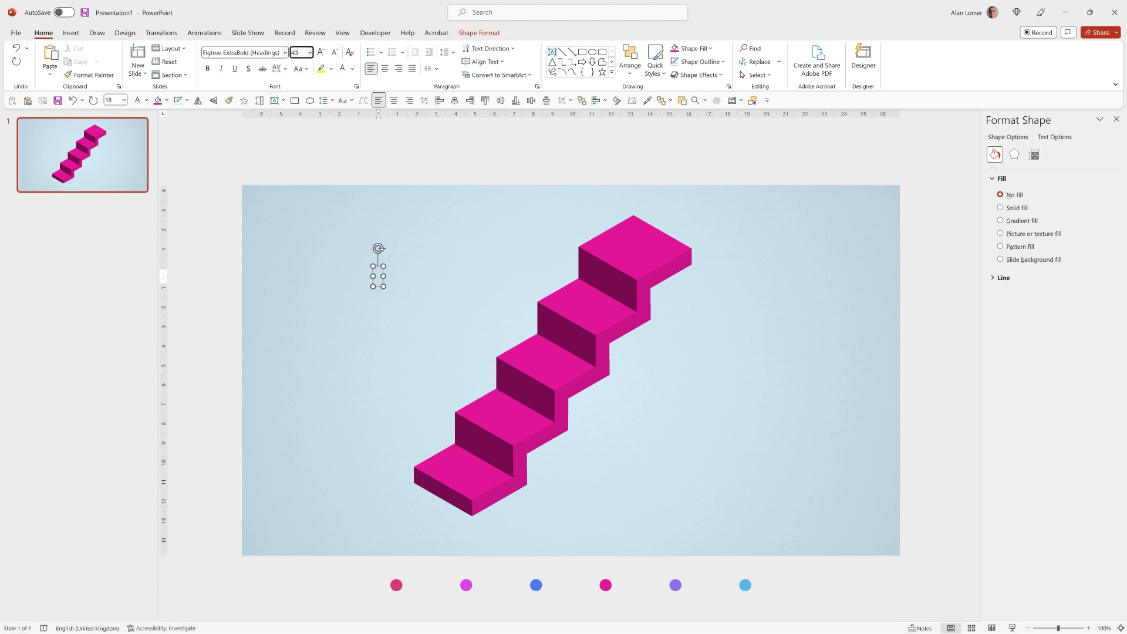
pyautogui.press('Return')
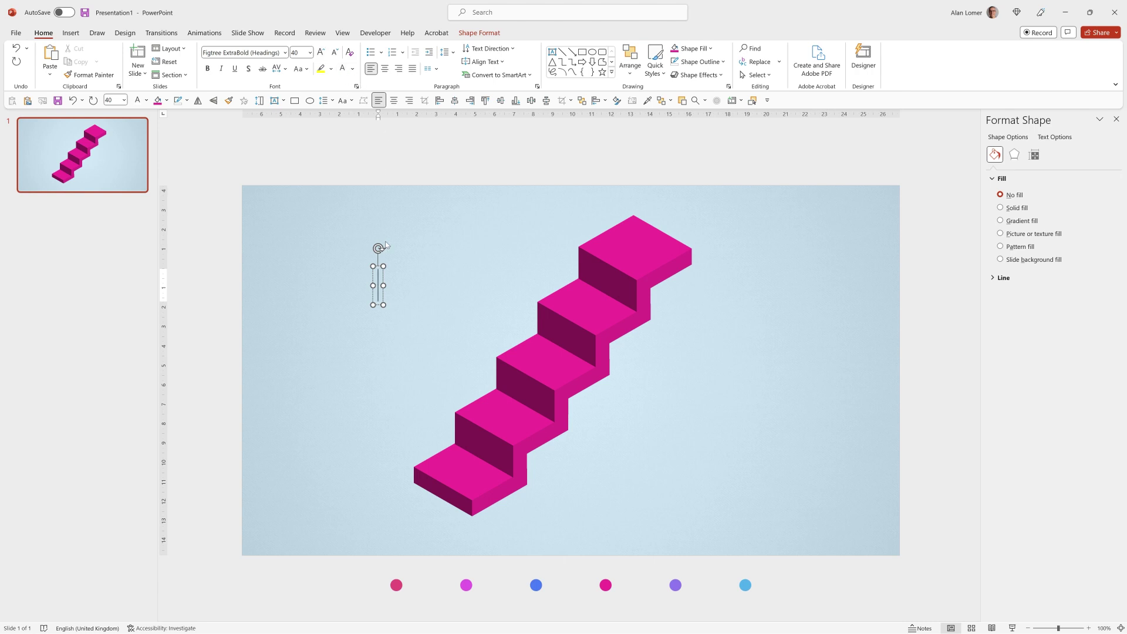
pyautogui.write('01')
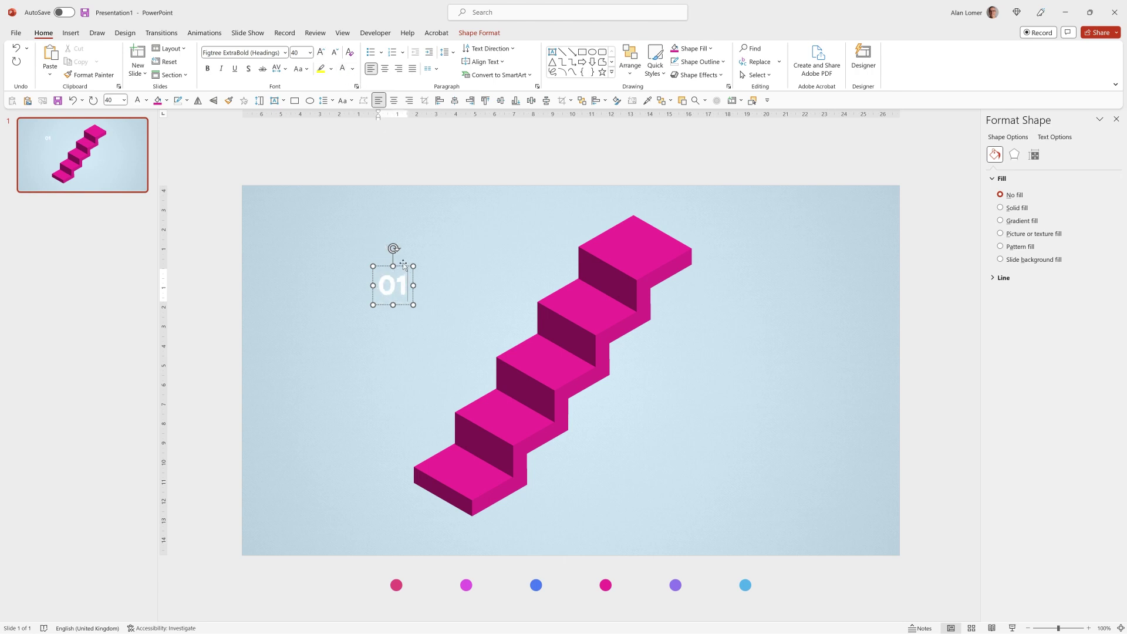
pyautogui.moveTo(403, 264); pyautogui.dragTo(460, 448)
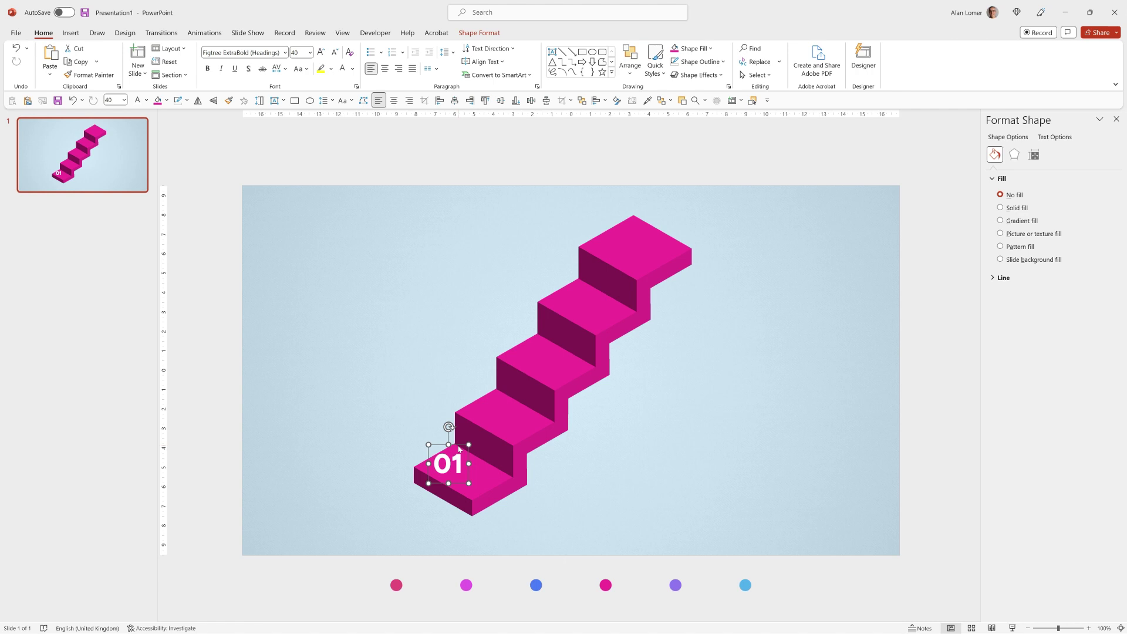
# Apply the Isometric Top Up 3D rotation to the 01 label's text
pyautogui.click(1050, 140)
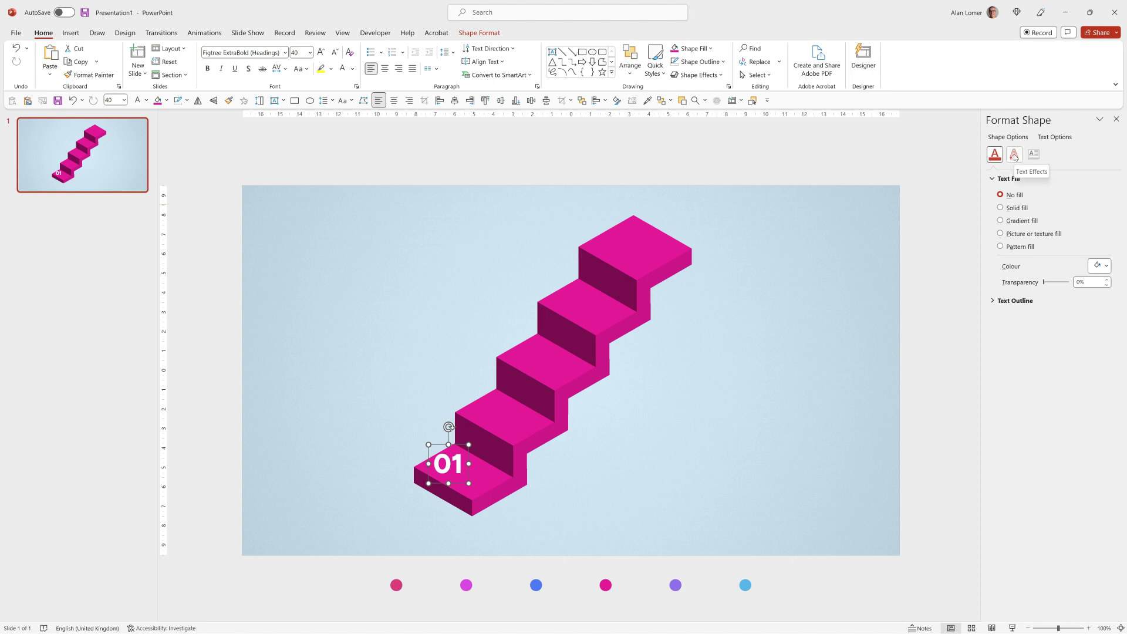
pyautogui.click(1015, 155)
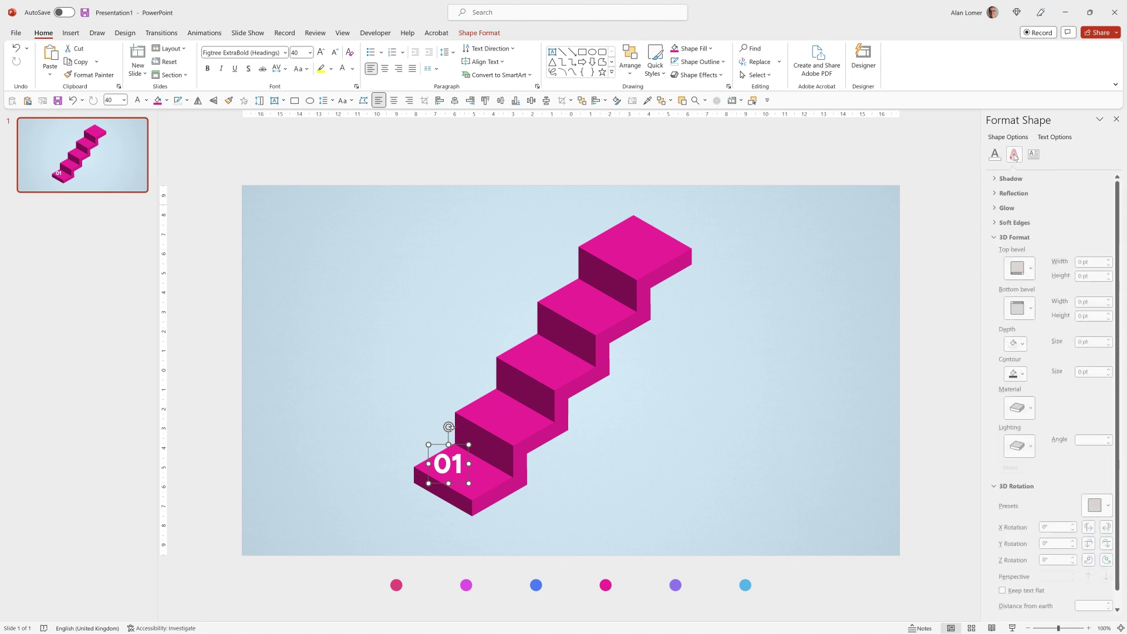
pyautogui.click(996, 238)
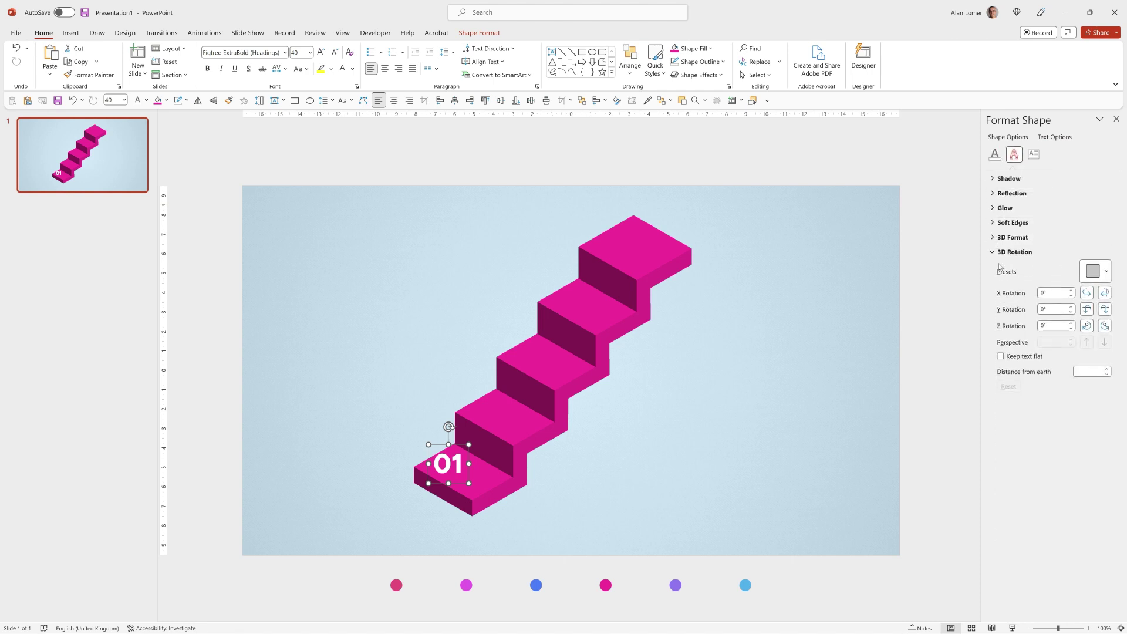
pyautogui.click(1095, 271)
pyautogui.click(1081, 365)
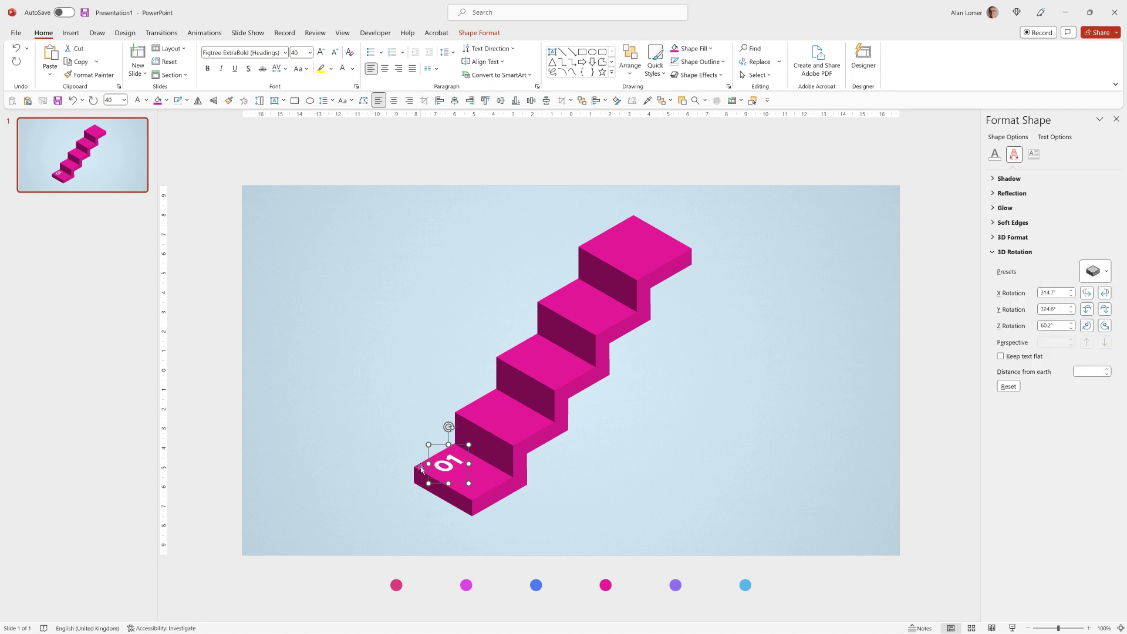
# Copy the label onto the other four steps and renumber them 02, 03, 04 and 05
pyautogui.moveTo(428, 463); pyautogui.dragTo(481, 391)
pyautogui.hotkey('ctrl', 'd')
pyautogui.hotkey('ctrl', 'd')
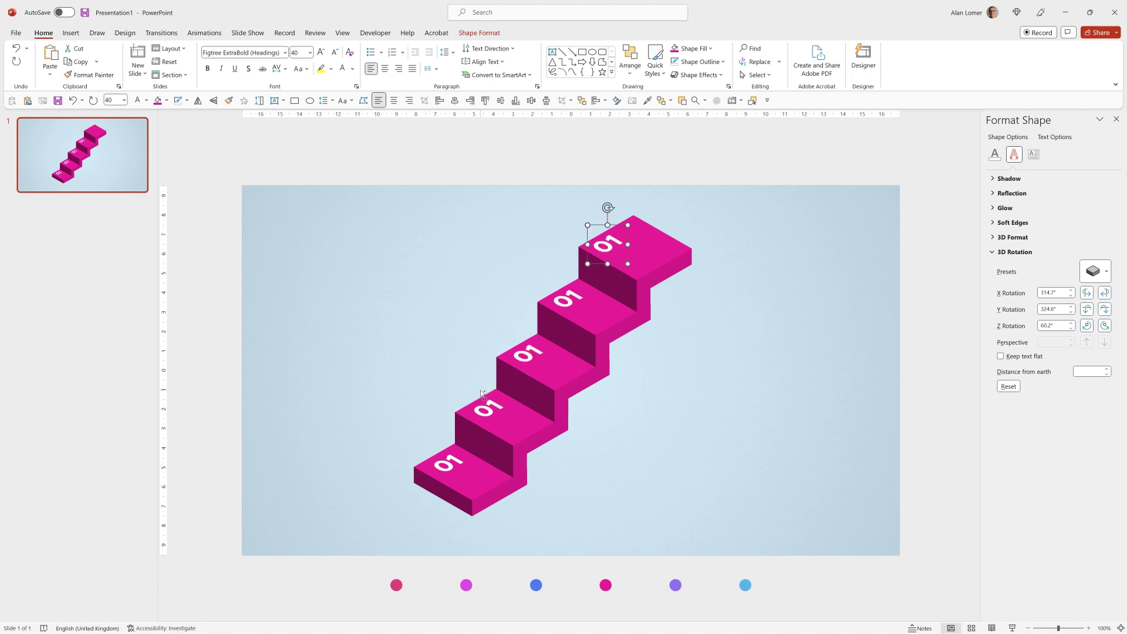
pyautogui.doubleClick(481, 391)
pyautogui.write('02')
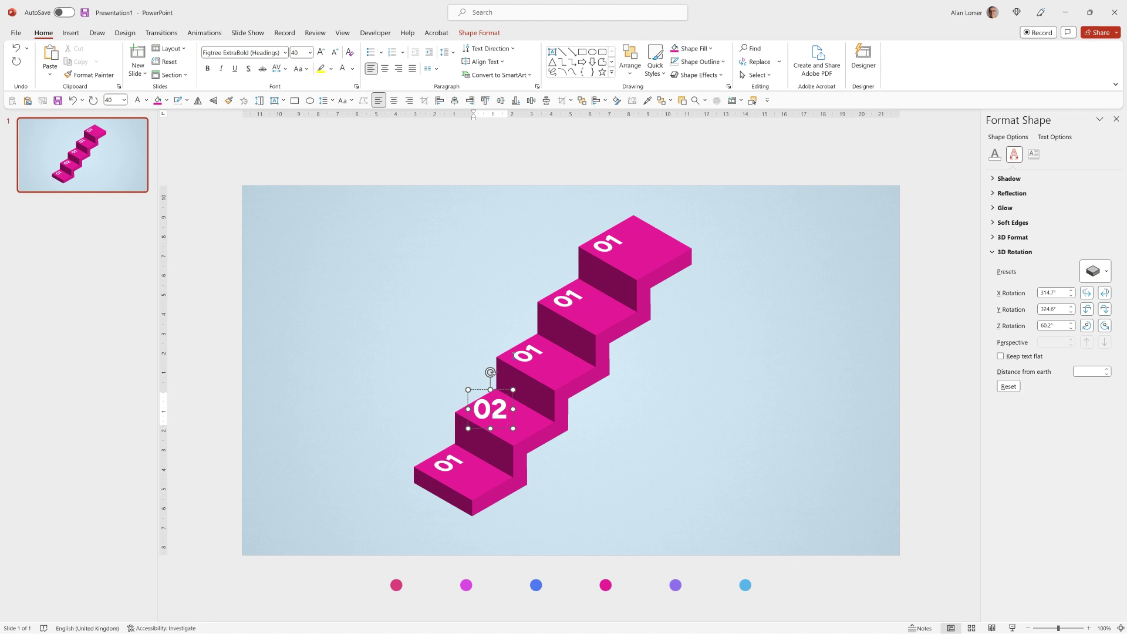
pyautogui.doubleClick(529, 350)
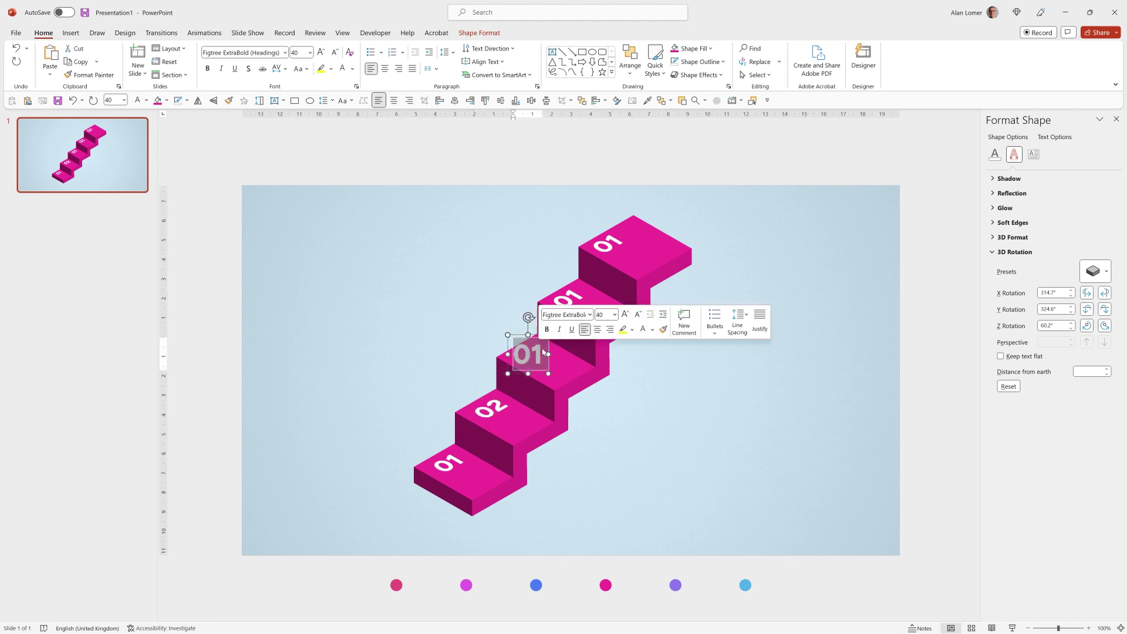
pyautogui.write('03')
pyautogui.click(586, 326)
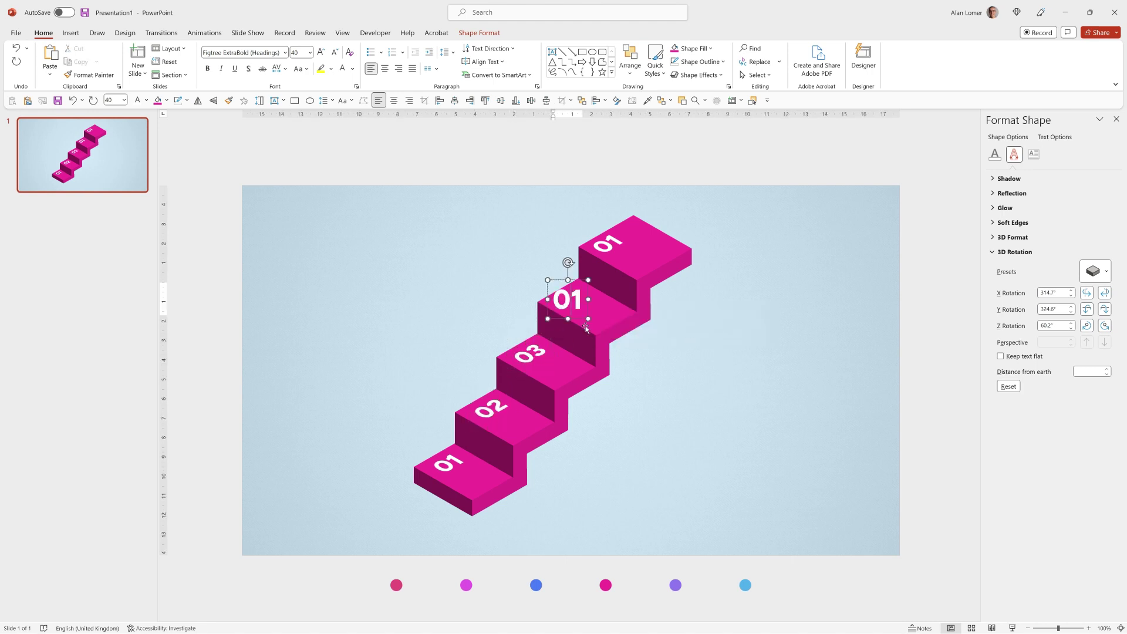
pyautogui.write('04')
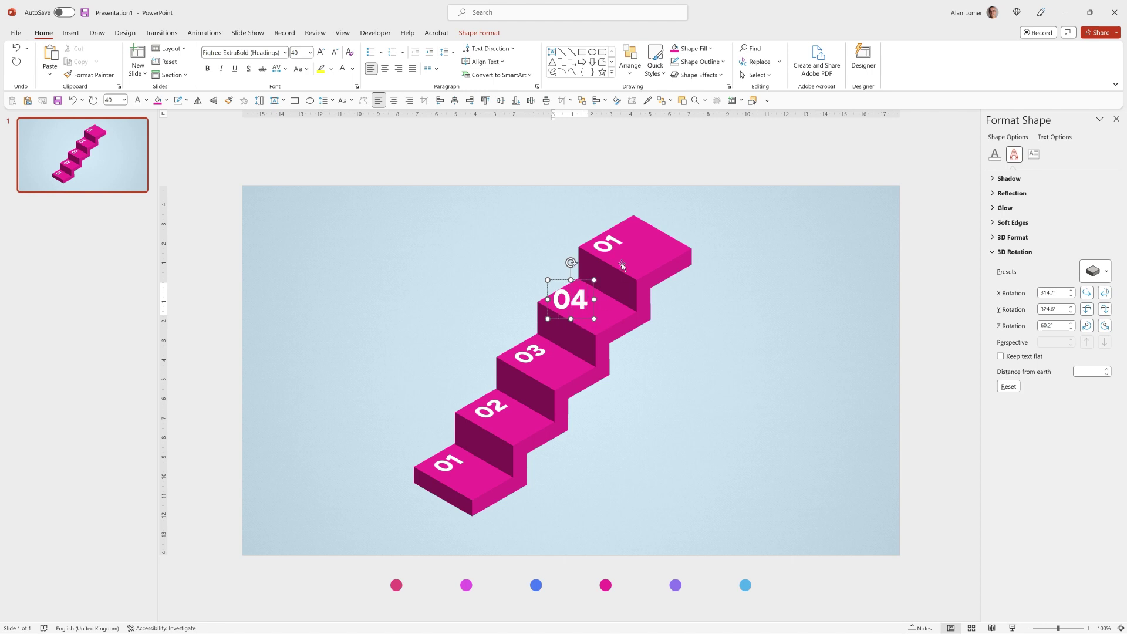
pyautogui.click(613, 238)
pyautogui.write('05')
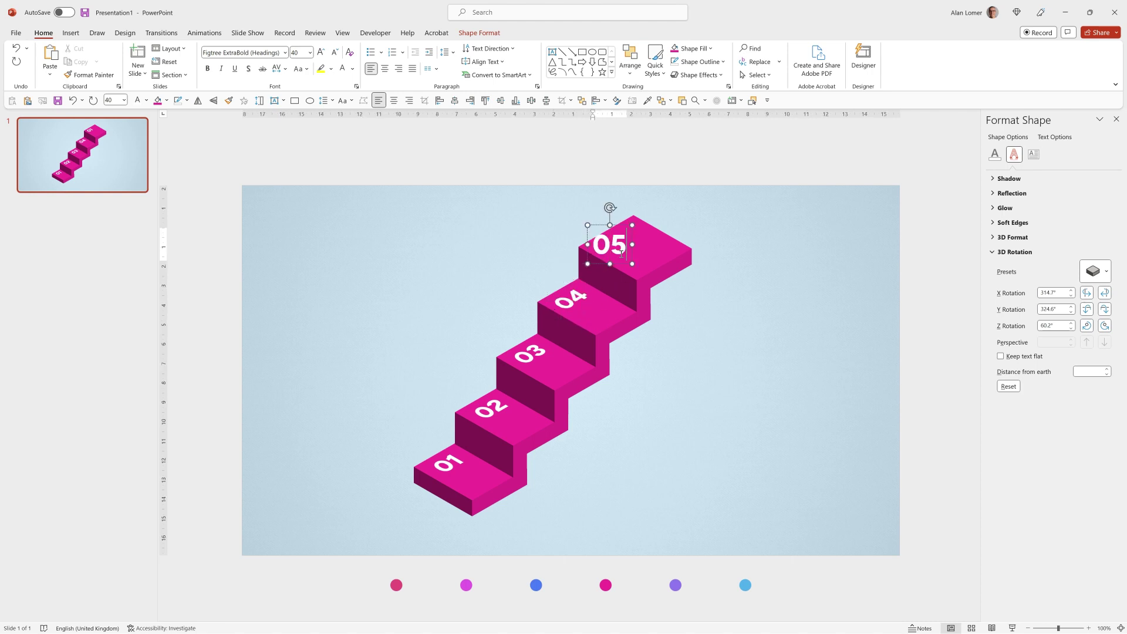
pyautogui.press('Escape')
pyautogui.press('Tab')
# Fill the bottom step with the pink dot's colour using the eyedropper
pyautogui.click(469, 475)
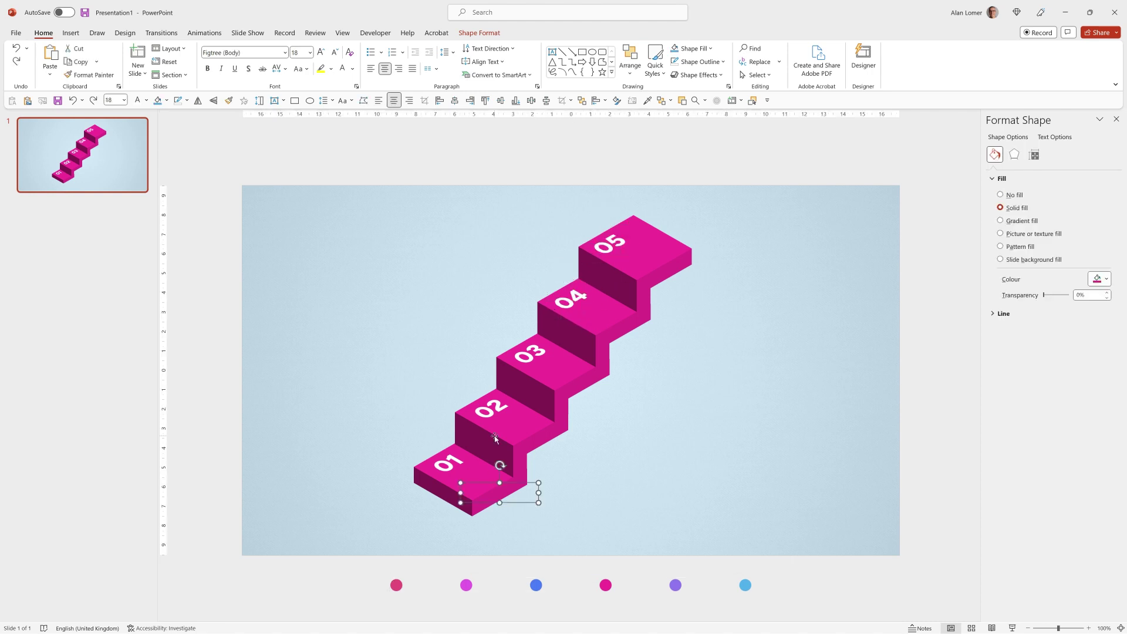
pyautogui.click(692, 47)
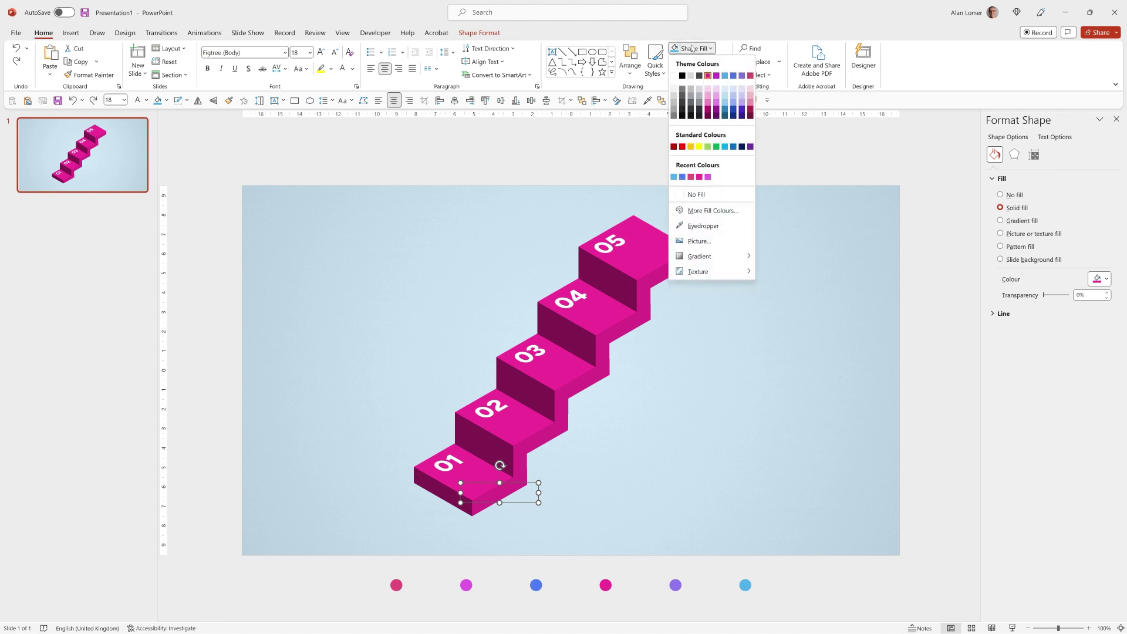
pyautogui.click(705, 223)
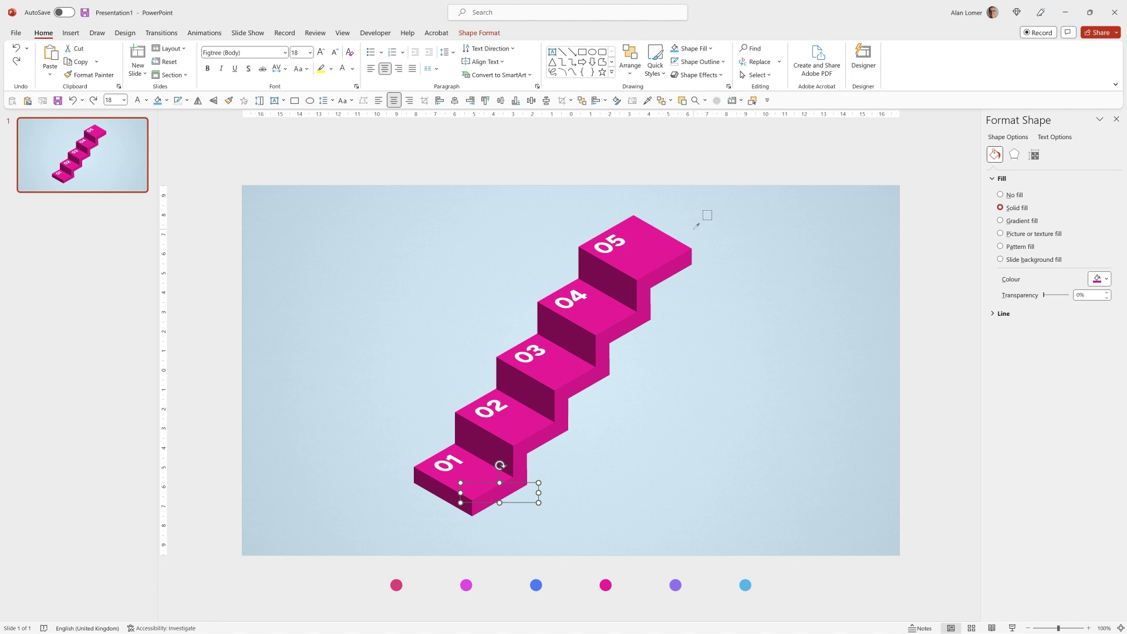
pyautogui.click(397, 585)
# Eyedropper the magenta, purple and next dot colours onto the middle steps
pyautogui.click(691, 48)
pyautogui.click(703, 225)
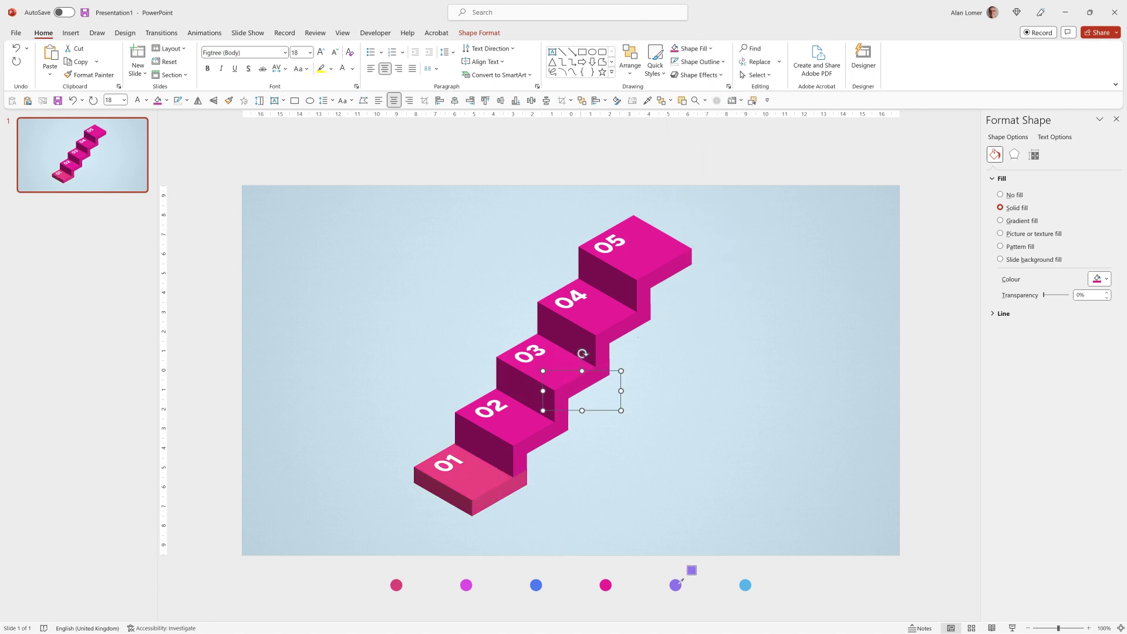
pyautogui.click(692, 48)
pyautogui.click(703, 225)
pyautogui.click(466, 585)
pyautogui.press('Tab')
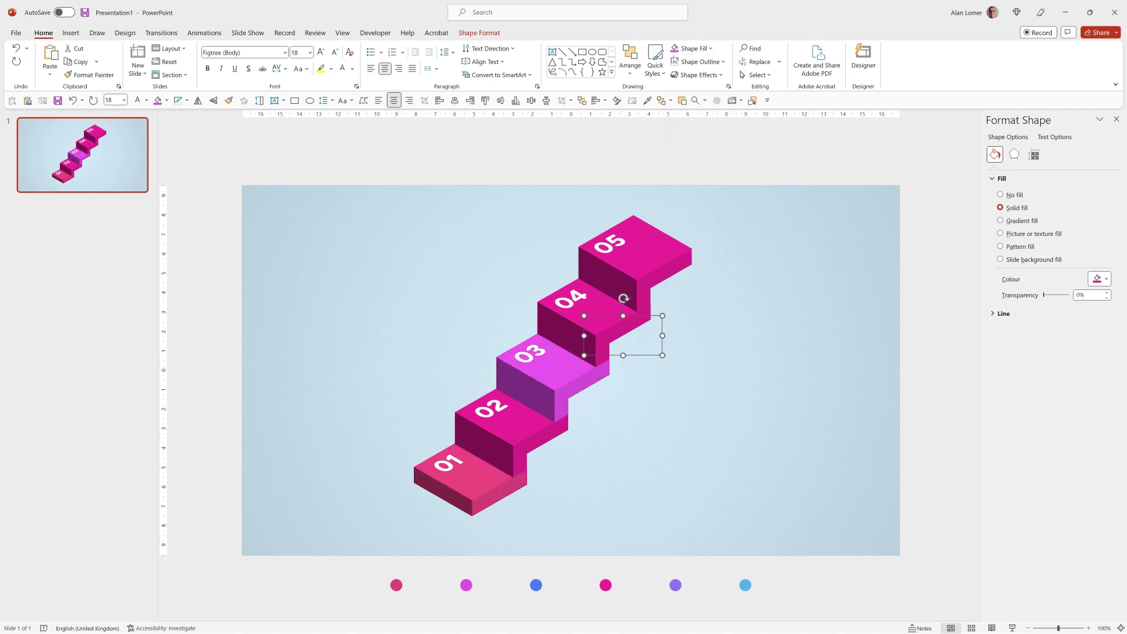
pyautogui.hotkey('alt', 'h')
pyautogui.press('s')
pyautogui.press('f')
pyautogui.press('e')
pyautogui.click(675, 585)
pyautogui.press('Tab')
# Fill the top step with the blue dot's colour using the eyedropper
pyautogui.hotkey('alt', 'h')
pyautogui.press('s')
pyautogui.press('f')
pyautogui.press('e')
pyautogui.click(536, 585)
pyautogui.press('Escape')
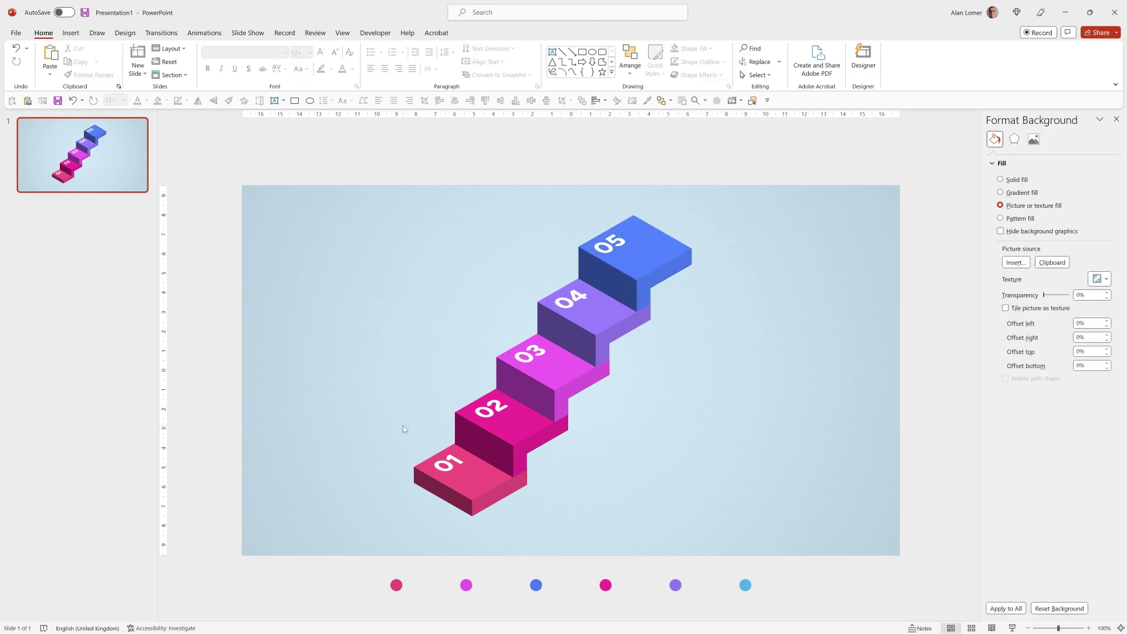
# Paste the Step 01–05 callouts onto the slide and check the Step 01 dot
pyautogui.hotkey('ctrl', 'v')
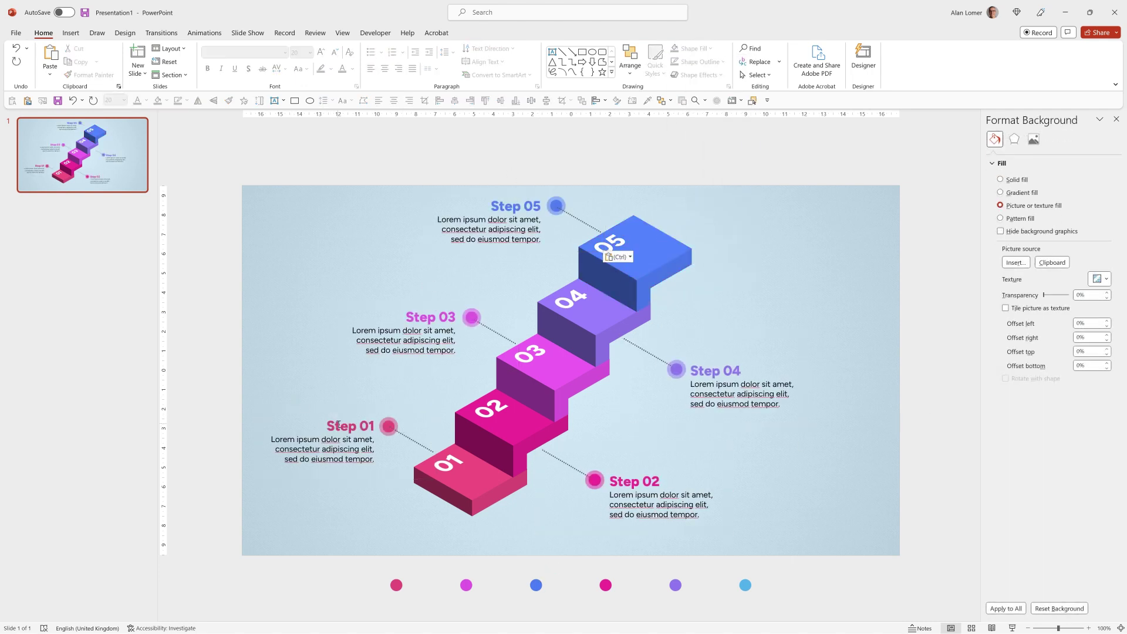
pyautogui.click(339, 425)
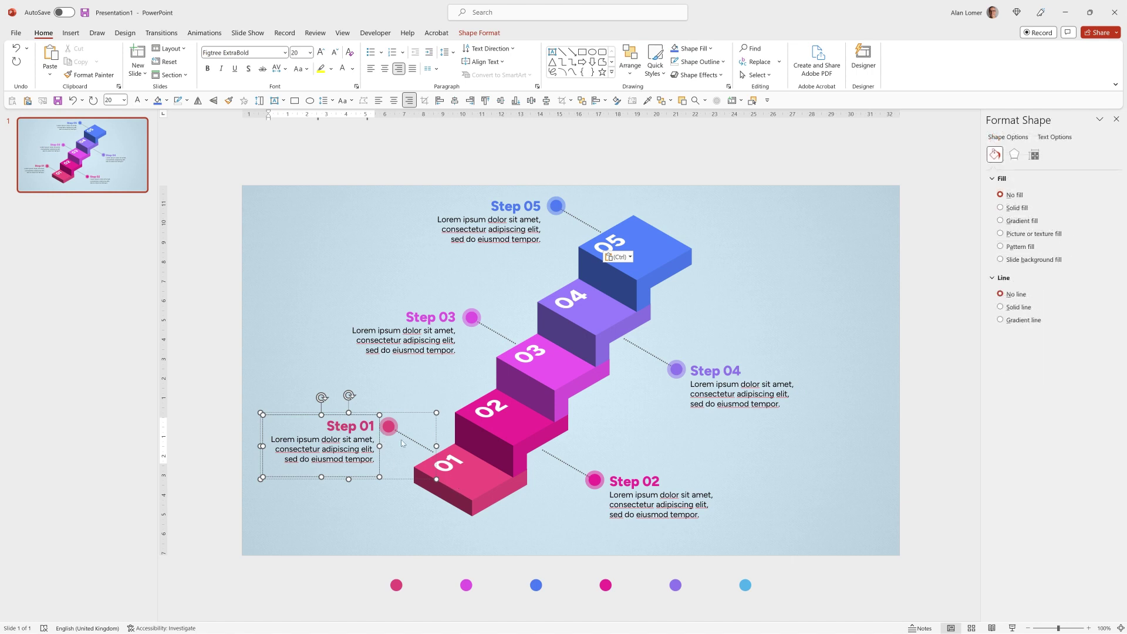
pyautogui.click(388, 427)
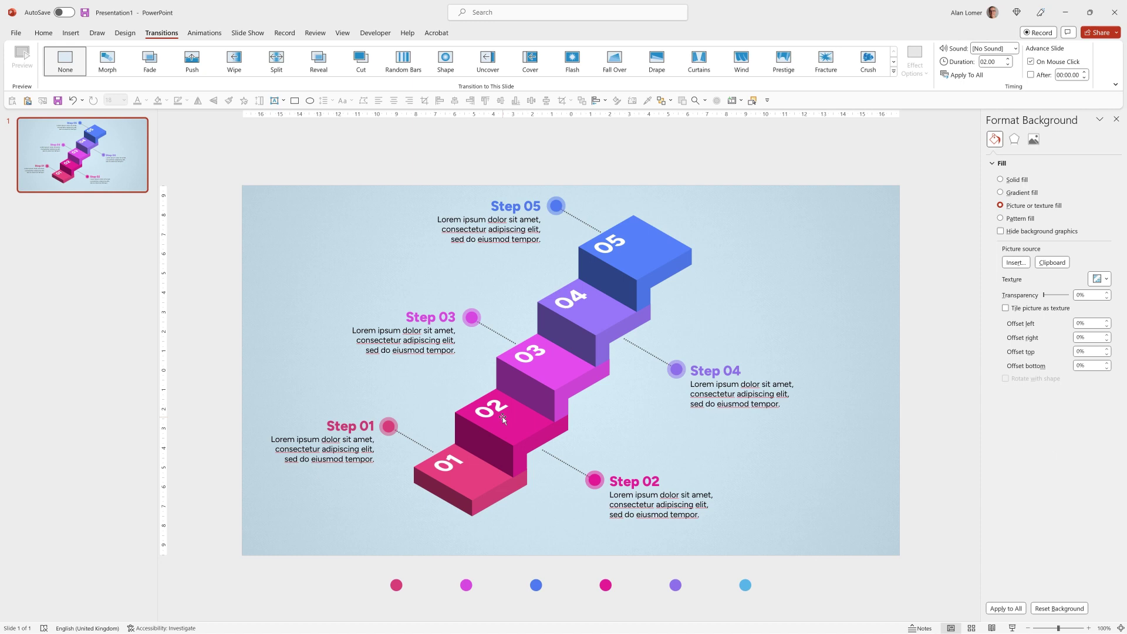
# Group the 01 label with the first step block, leaving the Step 01 callout in place
pyautogui.click(388, 428)
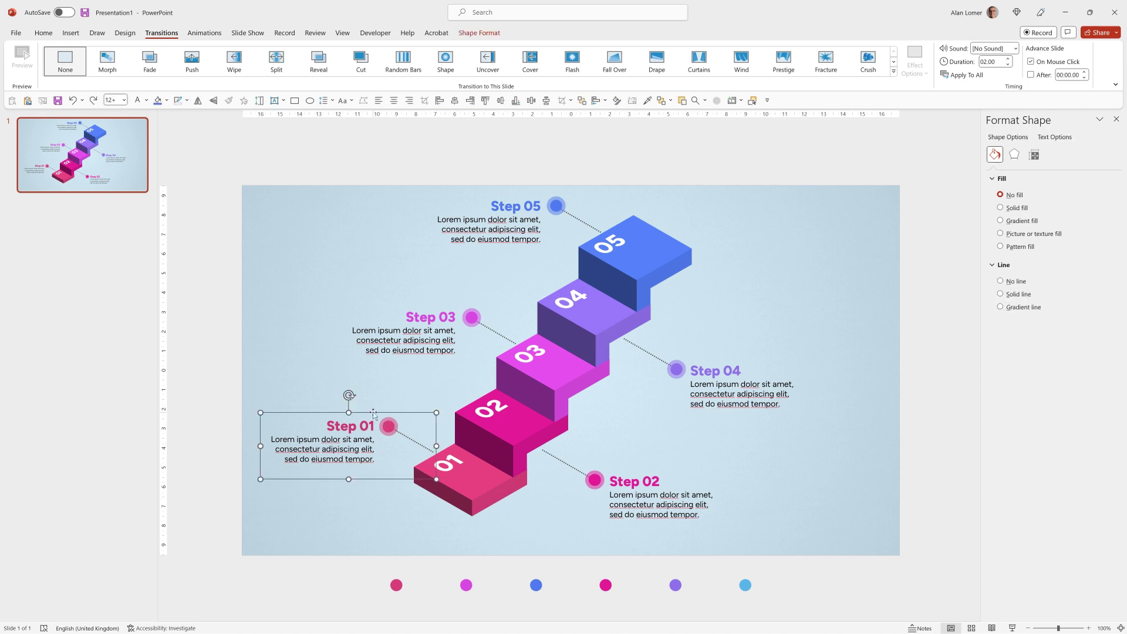
pyautogui.moveTo(373, 413); pyautogui.dragTo(349, 393)
pyautogui.hotkey('ctrl', 'z')
pyautogui.click(448, 459)
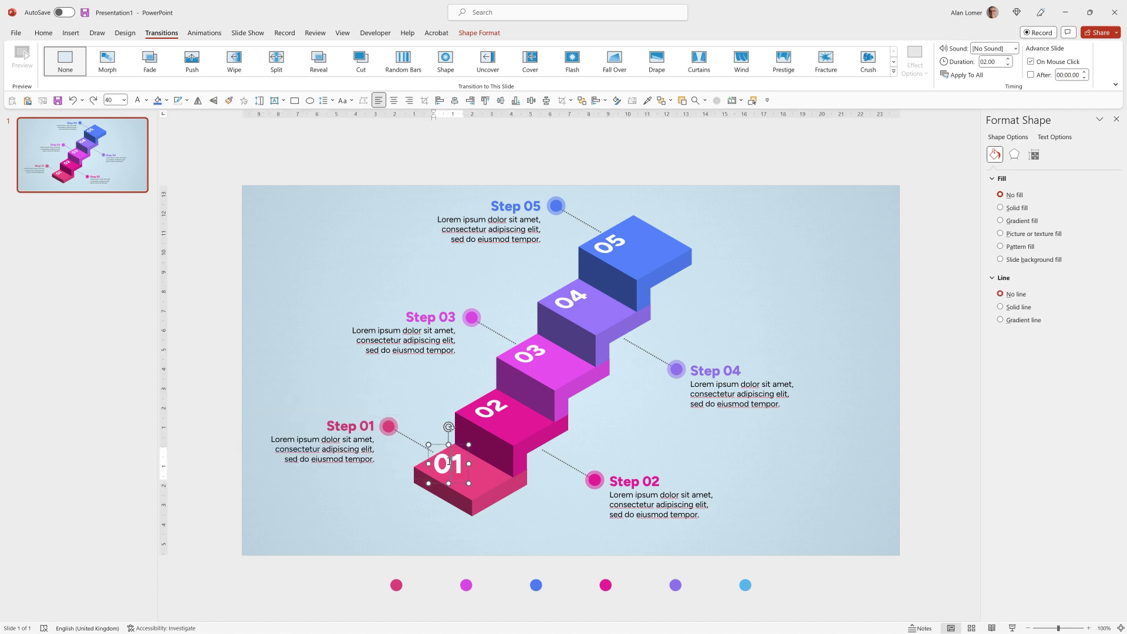
pyautogui.keyDown('shift'); pyautogui.click(488, 477); pyautogui.keyUp('shift')
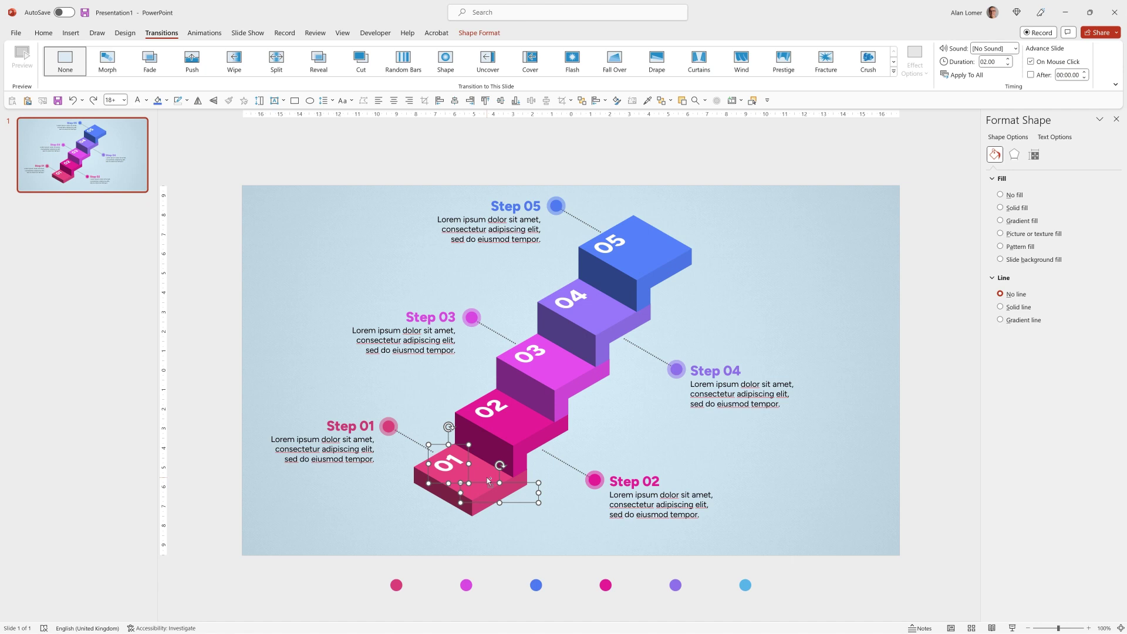
pyautogui.hotkey('ctrl', 'g')
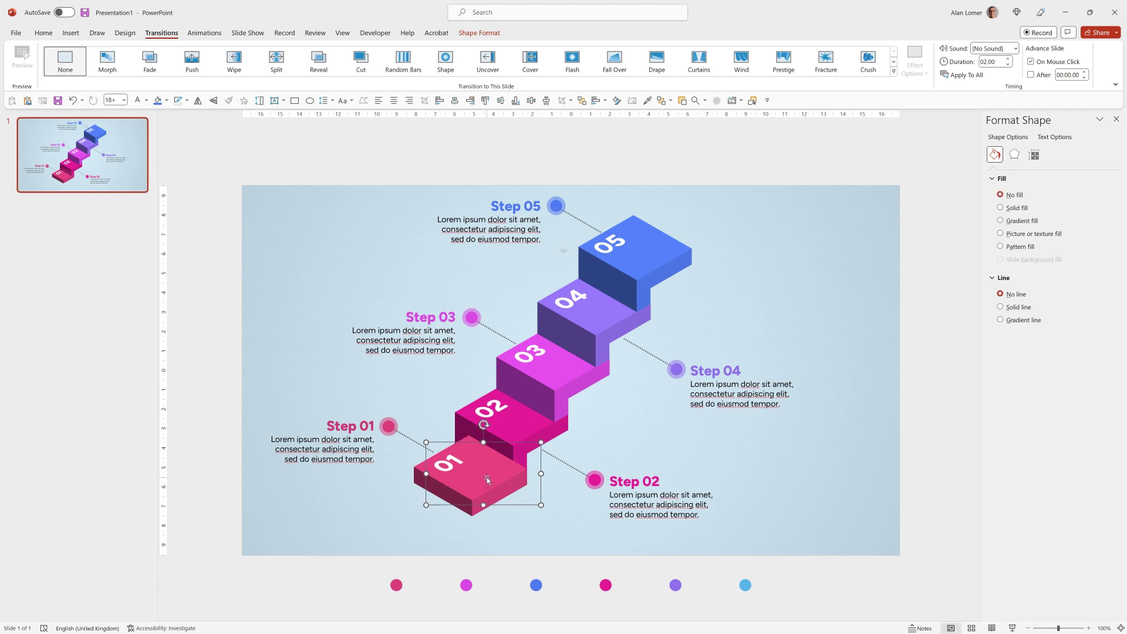
# Group the 02, 03 and 04 labels with their step blocks
pyautogui.click(488, 406)
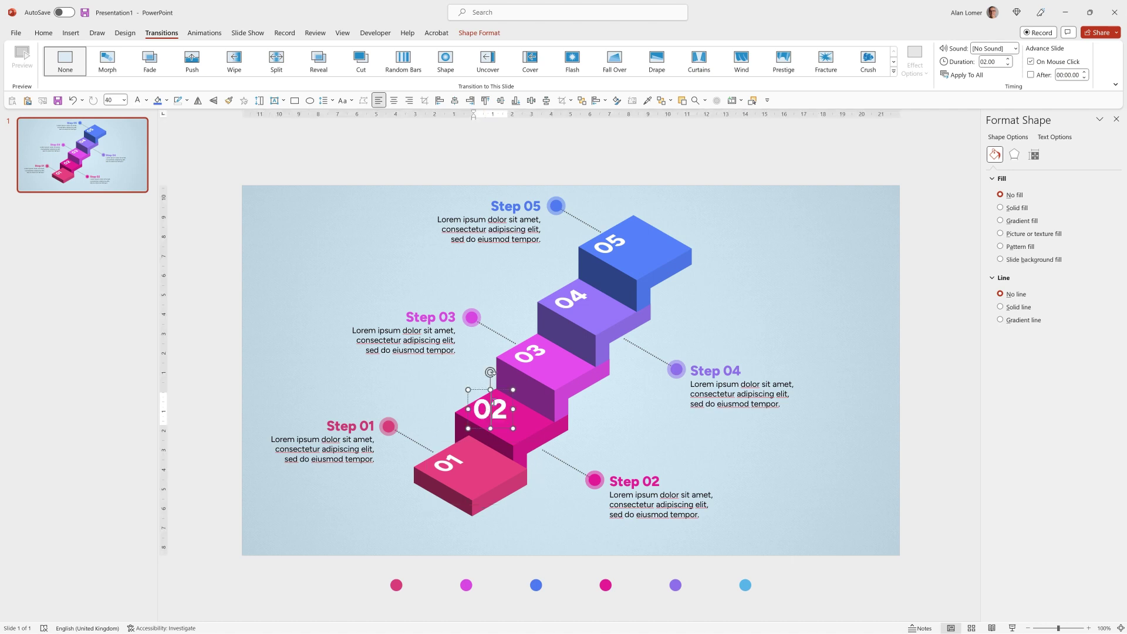
pyautogui.keyDown('shift'); pyautogui.click(531, 428); pyautogui.keyUp('shift')
pyautogui.press('Escape')
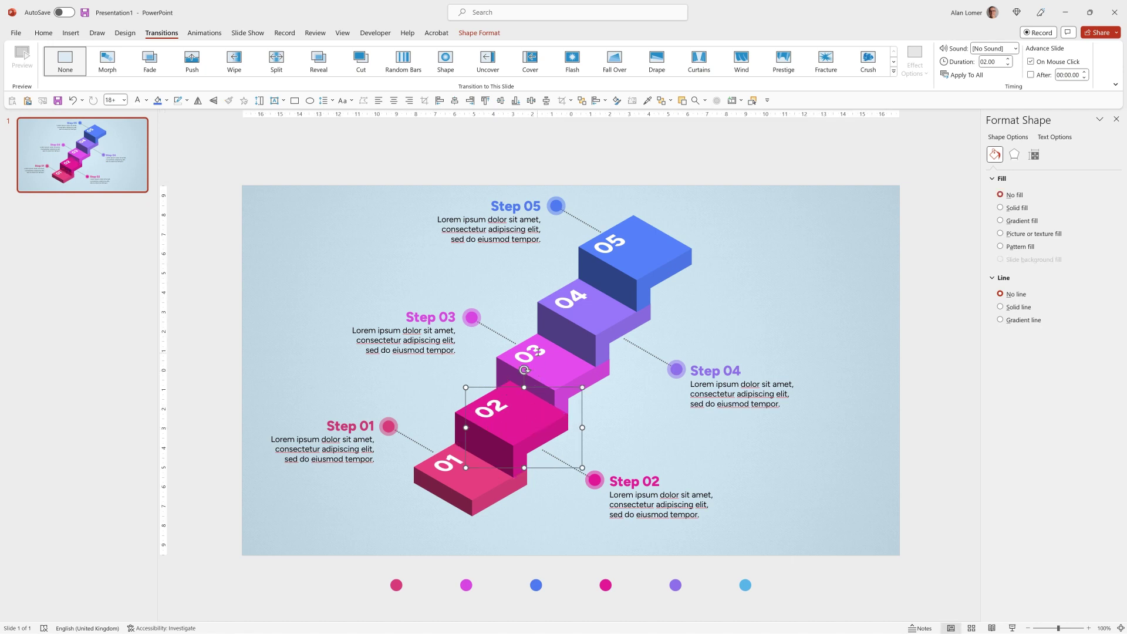
pyautogui.click(535, 353)
pyautogui.keyDown('shift'); pyautogui.click(575, 377); pyautogui.keyUp('shift')
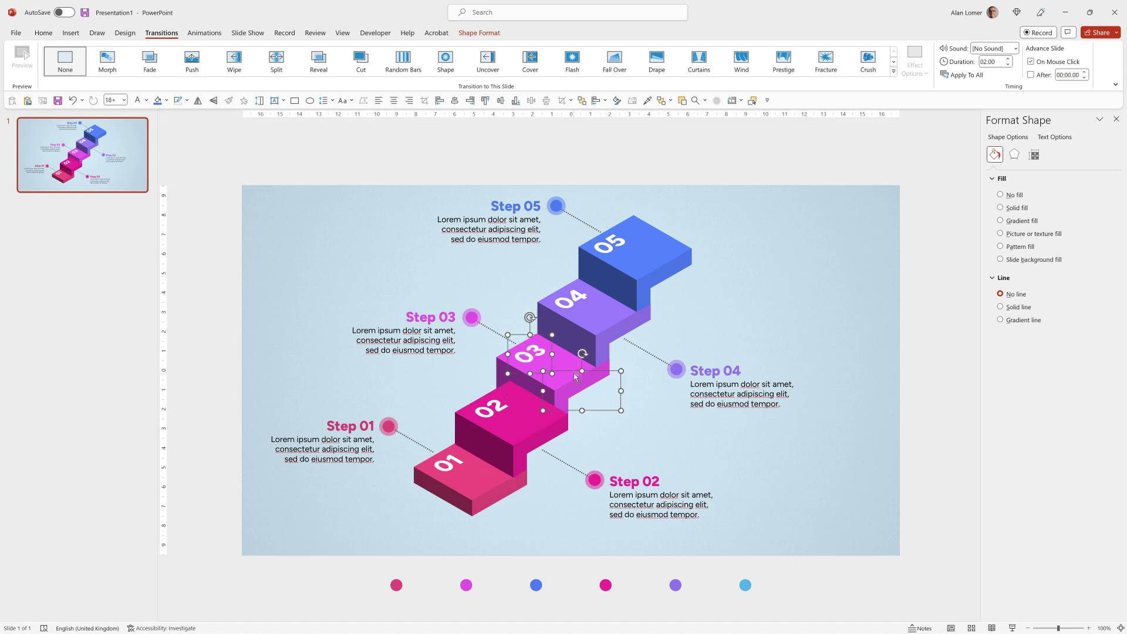
pyautogui.press('Escape')
pyautogui.click(607, 312)
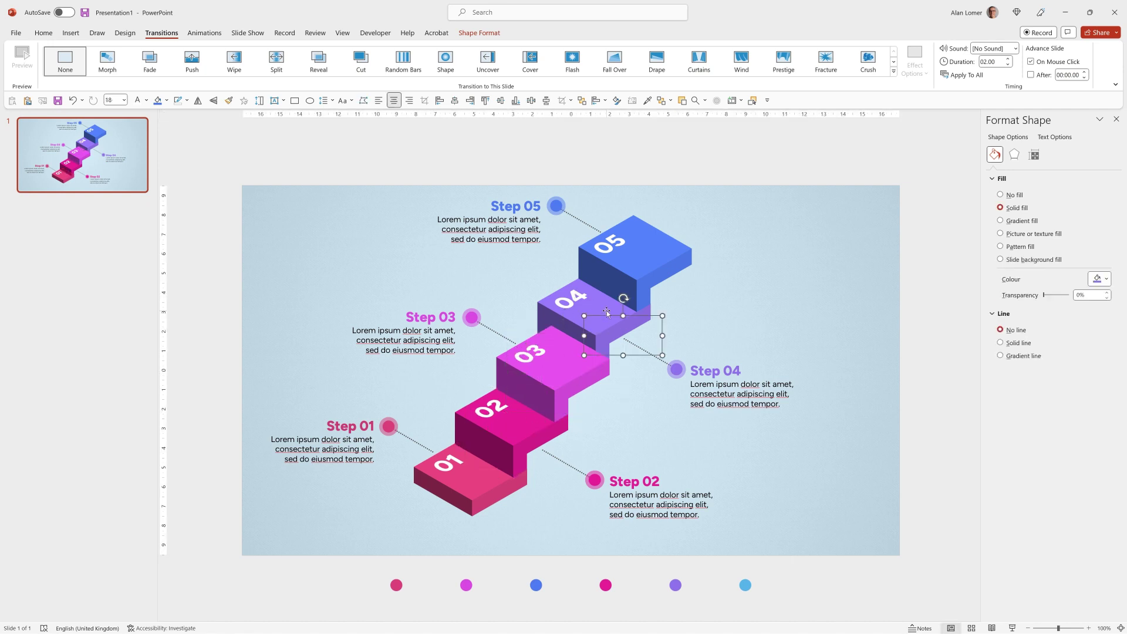
pyautogui.keyDown('shift'); pyautogui.click(580, 290); pyautogui.keyUp('shift')
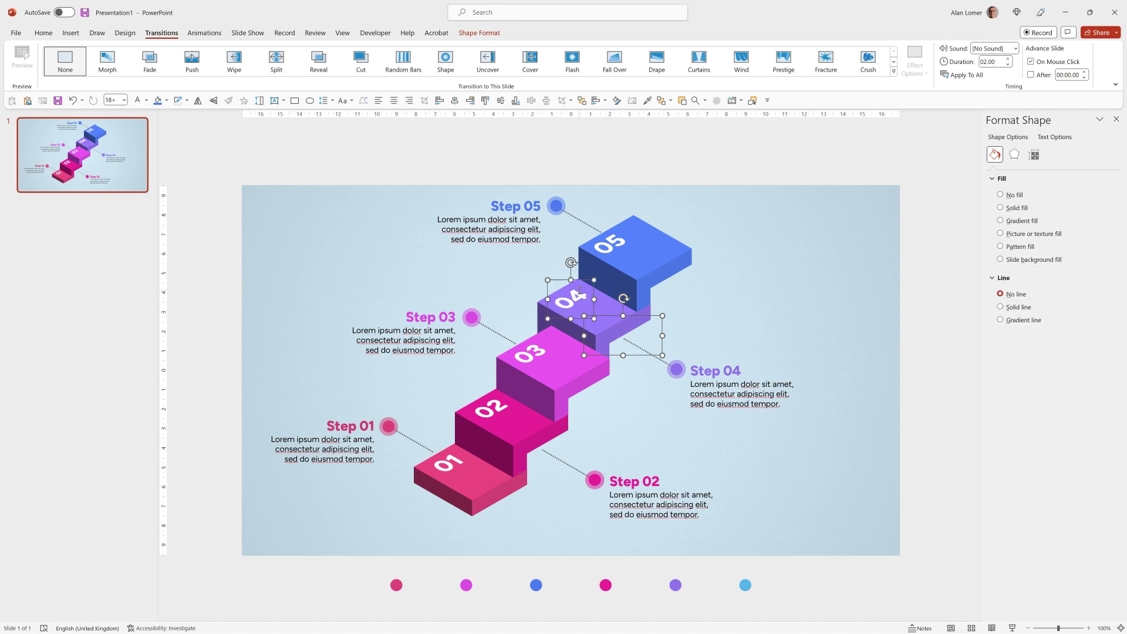
pyautogui.press('Escape')
# Group the 05 label with the top step block and check the grouped piece
pyautogui.click(595, 240)
pyautogui.keyDown('shift'); pyautogui.click(664, 270); pyautogui.keyUp('shift')
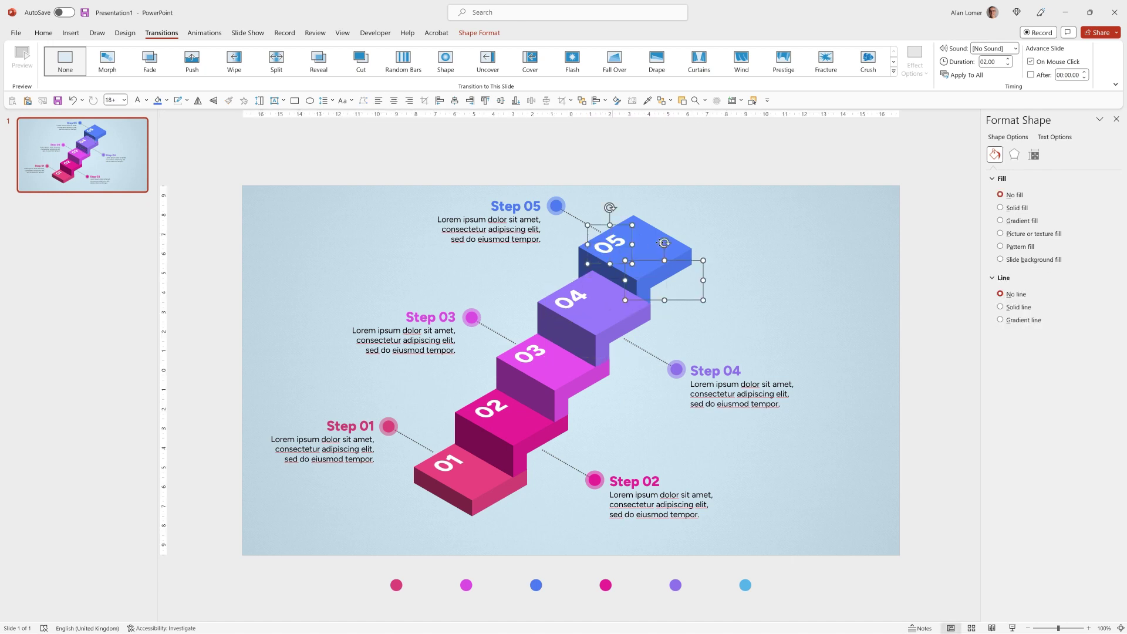
pyautogui.click(663, 243)
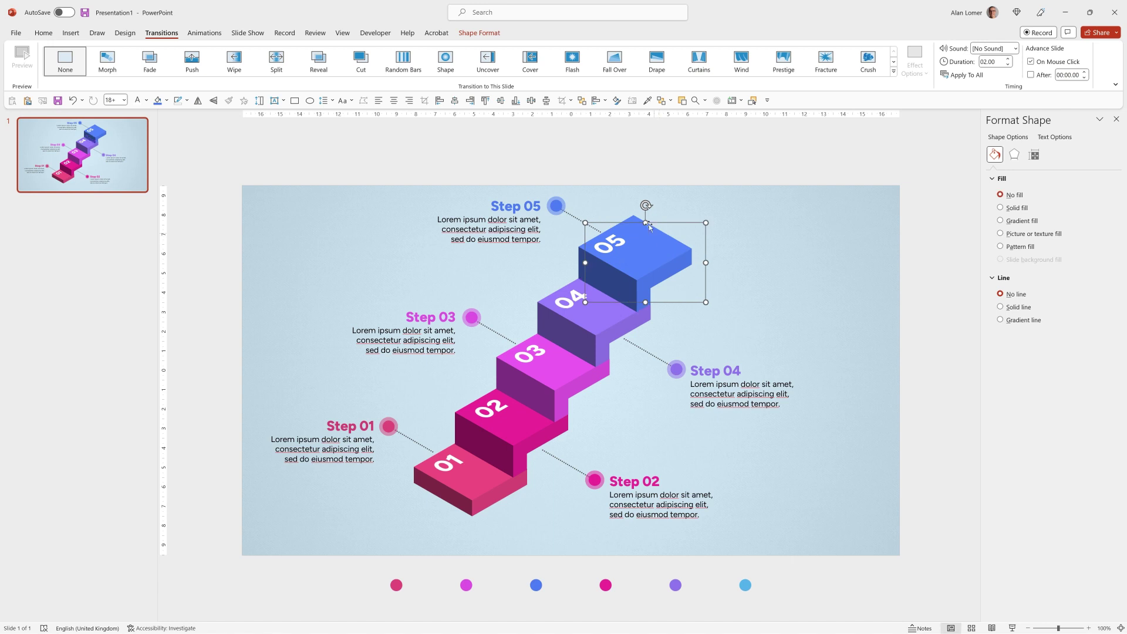
pyautogui.click(671, 174)
pyautogui.click(682, 241)
pyautogui.click(683, 241)
pyautogui.click(637, 261)
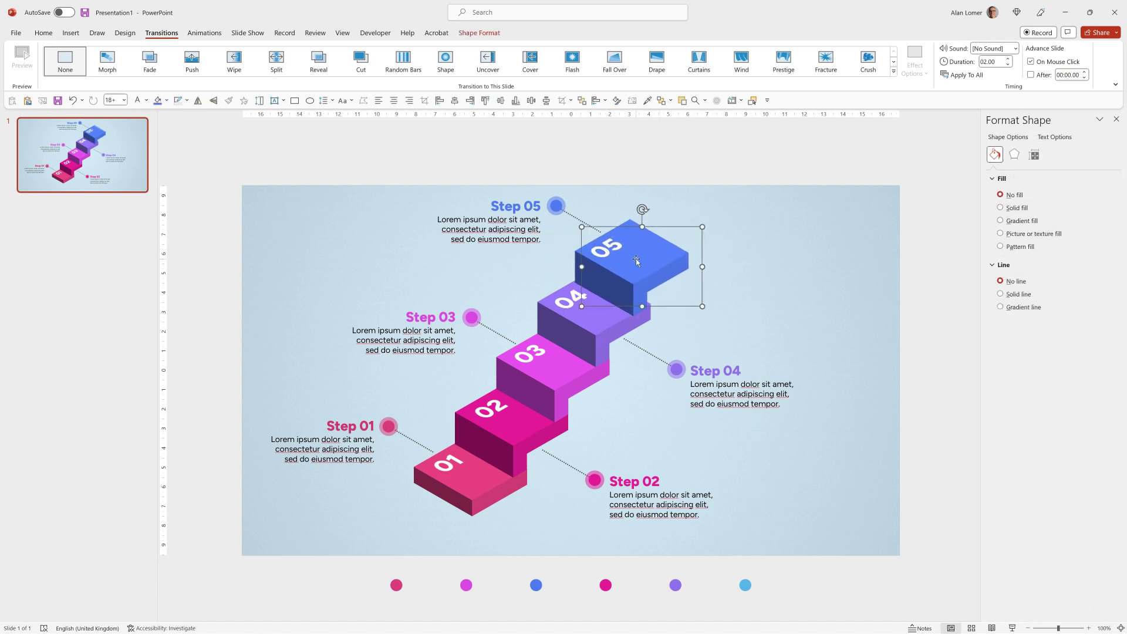
# Duplicate the staircase slide and give slide 2 the Morph transition
pyautogui.click(92, 169)
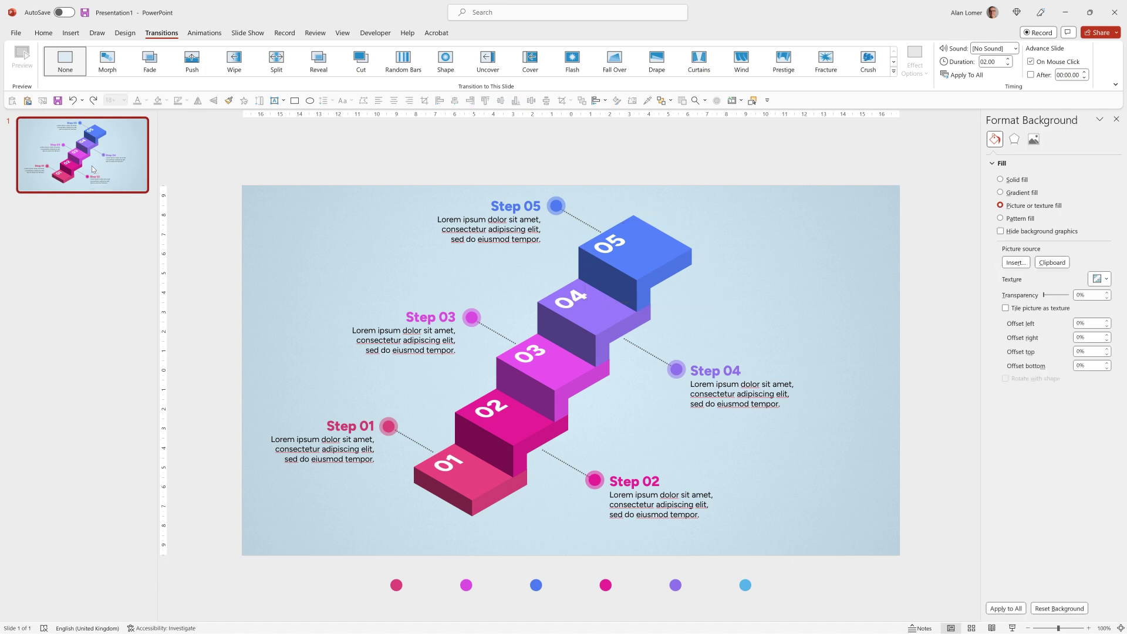
pyautogui.hotkey('ctrl', 'd')
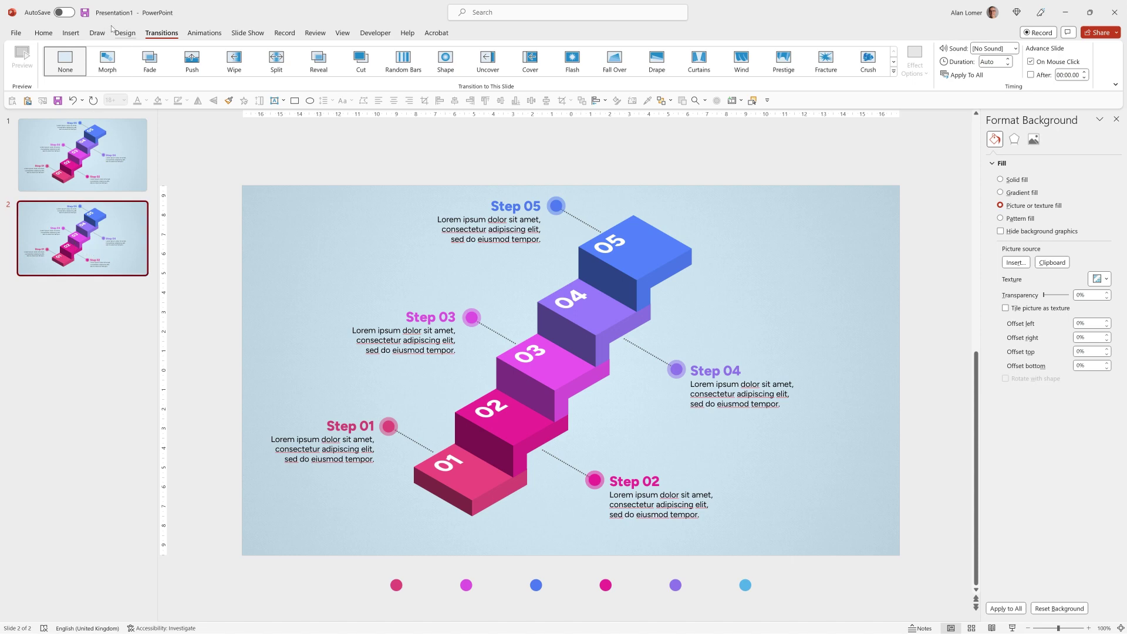
pyautogui.click(104, 69)
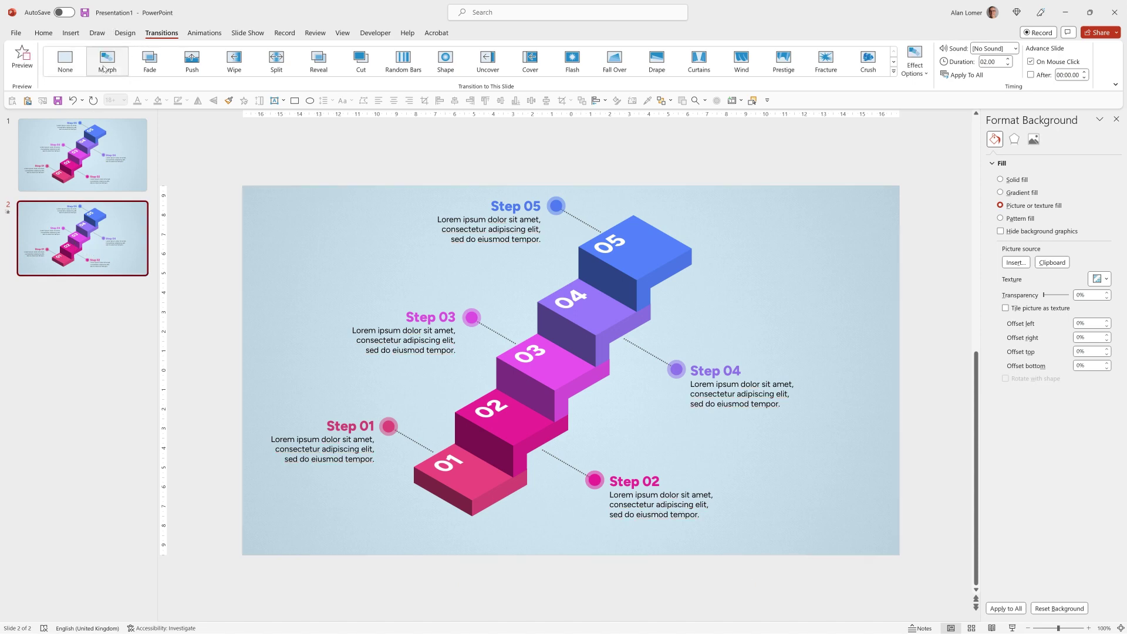
pyautogui.click(82, 154)
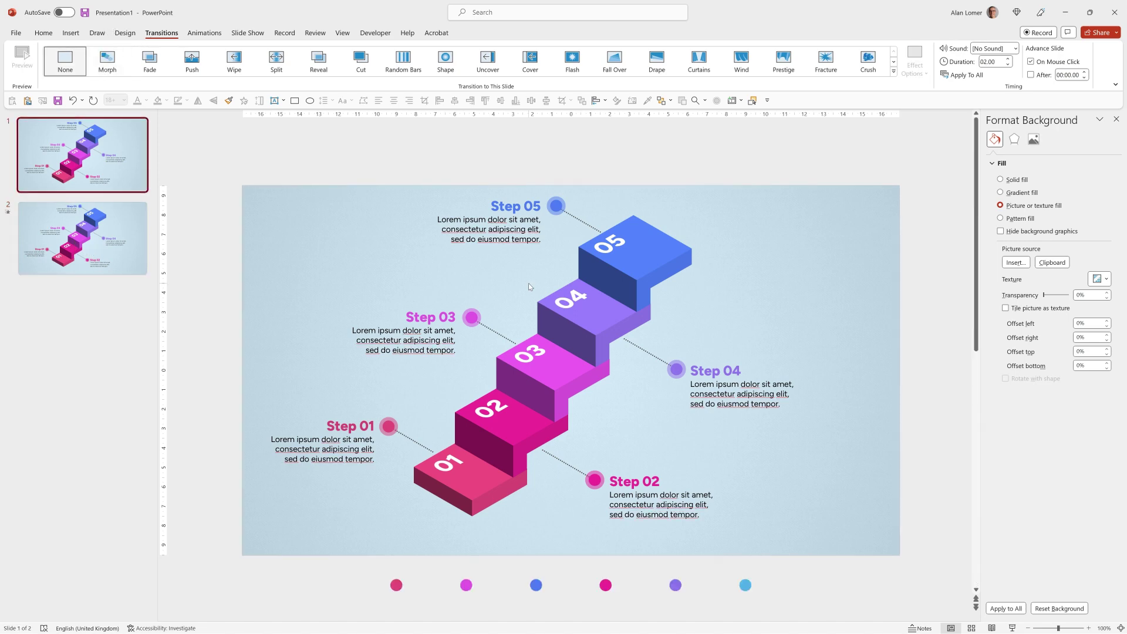
# Move the Step 01–05 caption groups off the slide in different directions
pyautogui.keyDown('ctrl'); pyautogui.scroll(-4, 528, 283); pyautogui.keyUp('ctrl')
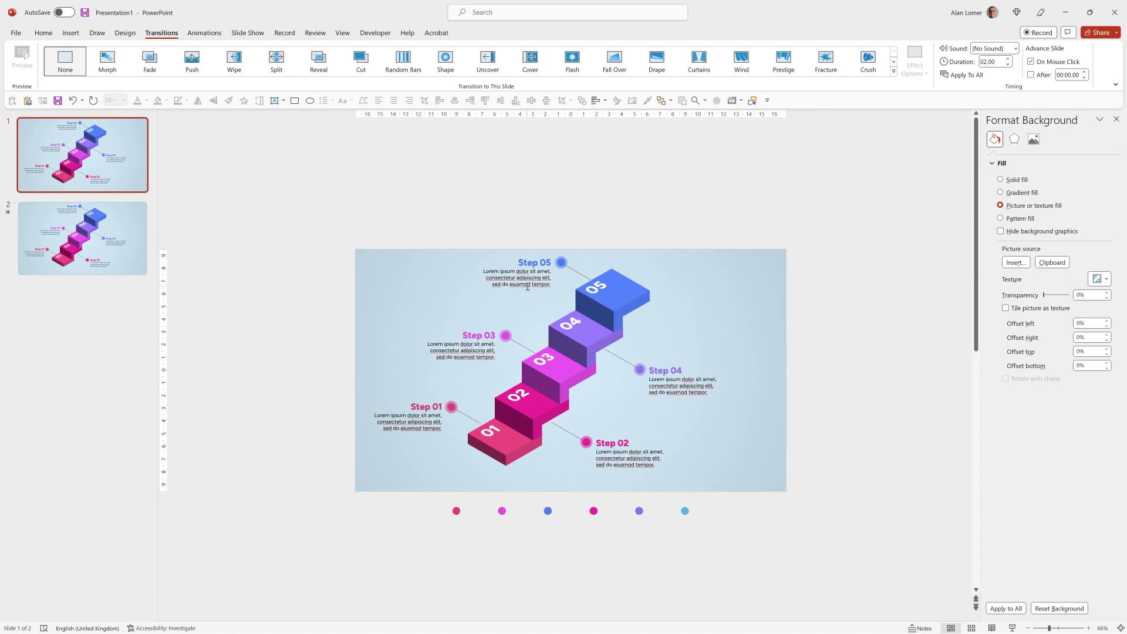
pyautogui.keyDown('ctrl'); pyautogui.scroll(-2, 528, 286); pyautogui.keyUp('ctrl')
pyautogui.click(461, 392)
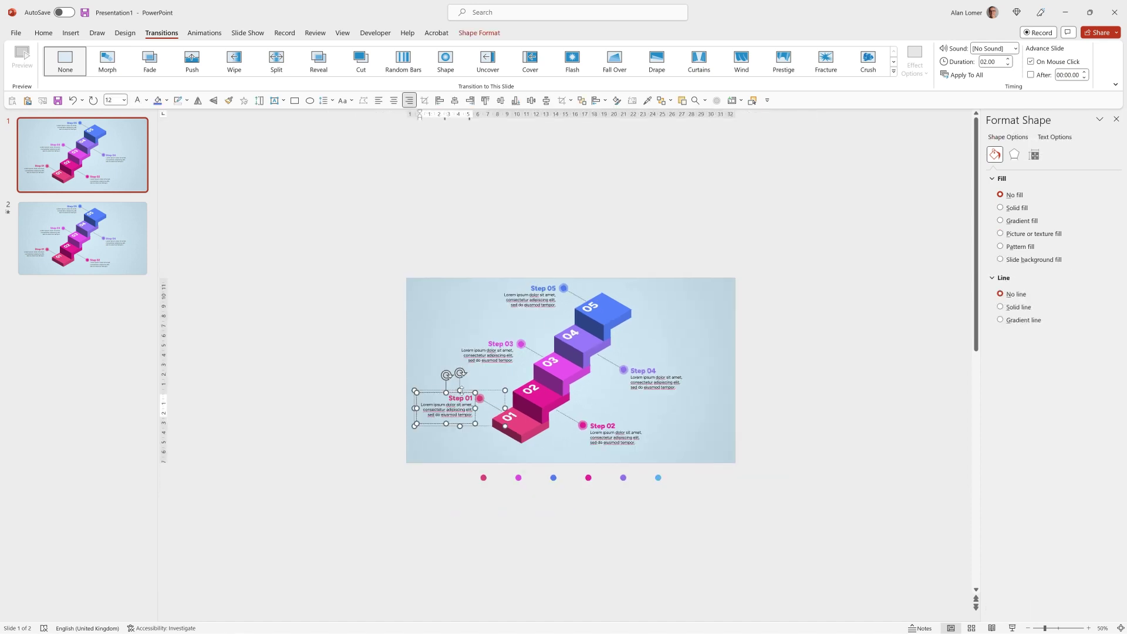
pyautogui.moveTo(461, 391); pyautogui.dragTo(350, 363)
pyautogui.click(588, 407)
pyautogui.moveTo(588, 406); pyautogui.dragTo(711, 493)
pyautogui.click(482, 338)
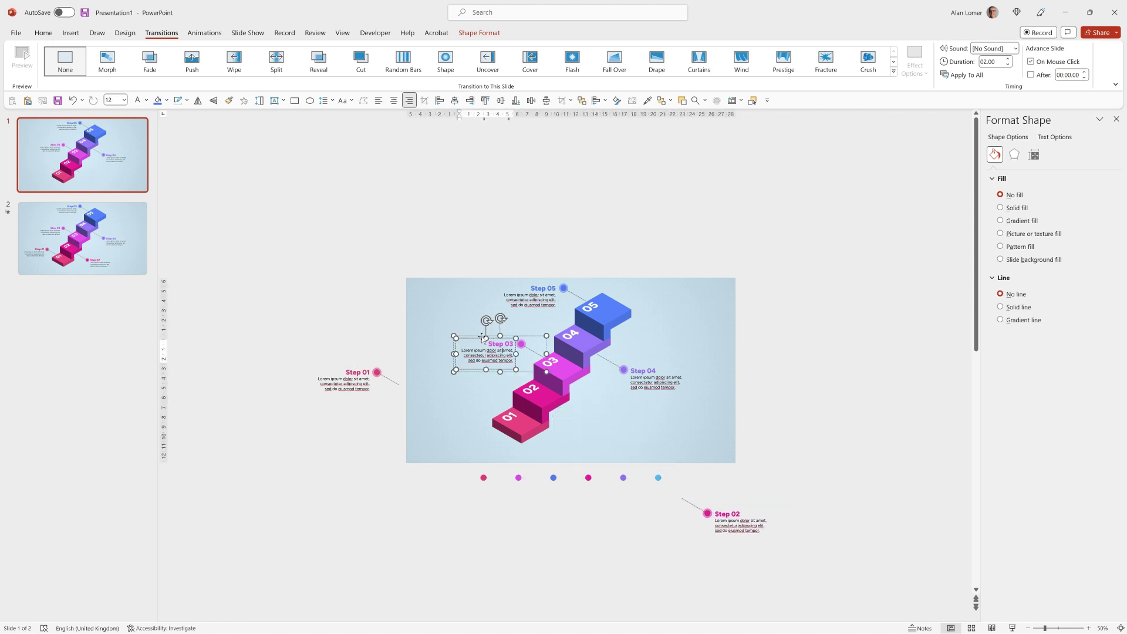
pyautogui.moveTo(481, 338); pyautogui.dragTo(303, 238)
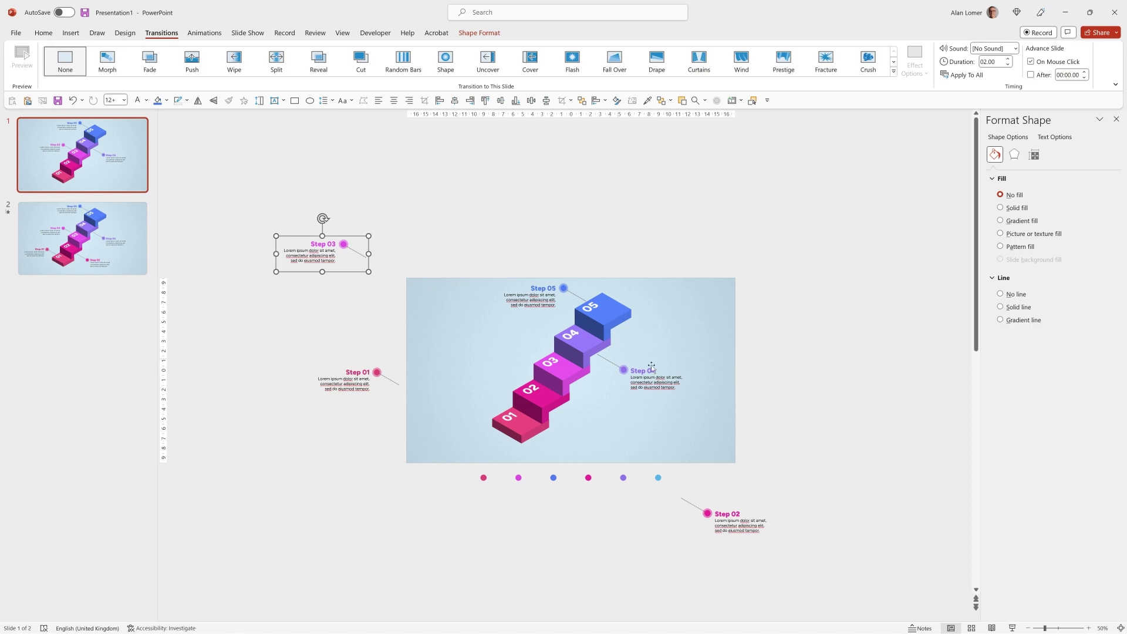
pyautogui.click(625, 352)
pyautogui.moveTo(626, 352); pyautogui.dragTo(830, 444)
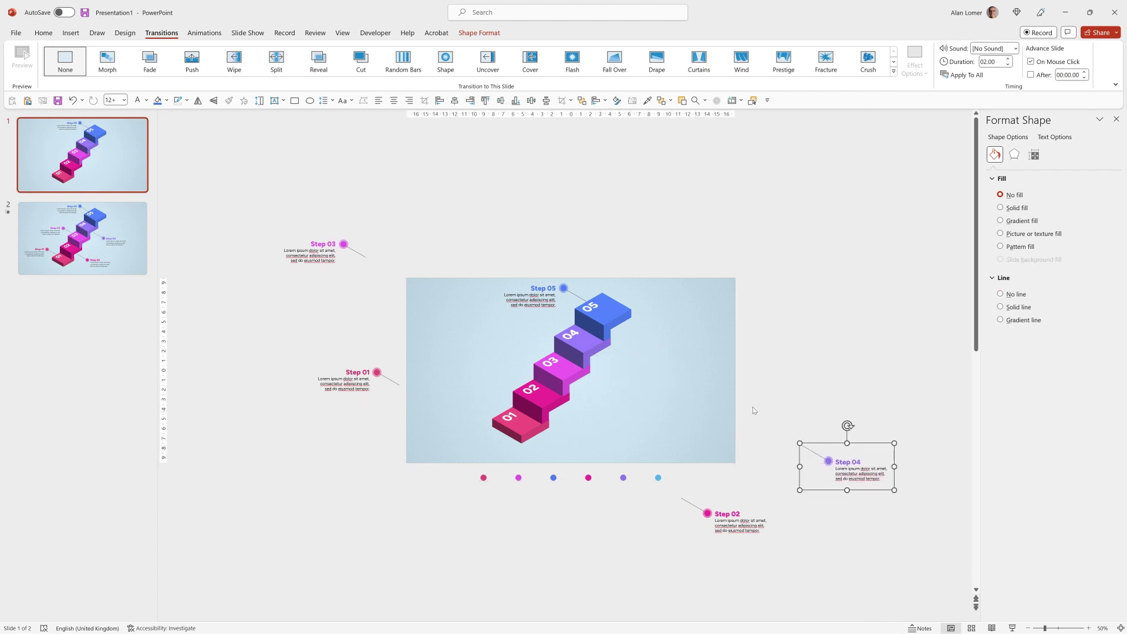
pyautogui.click(533, 281)
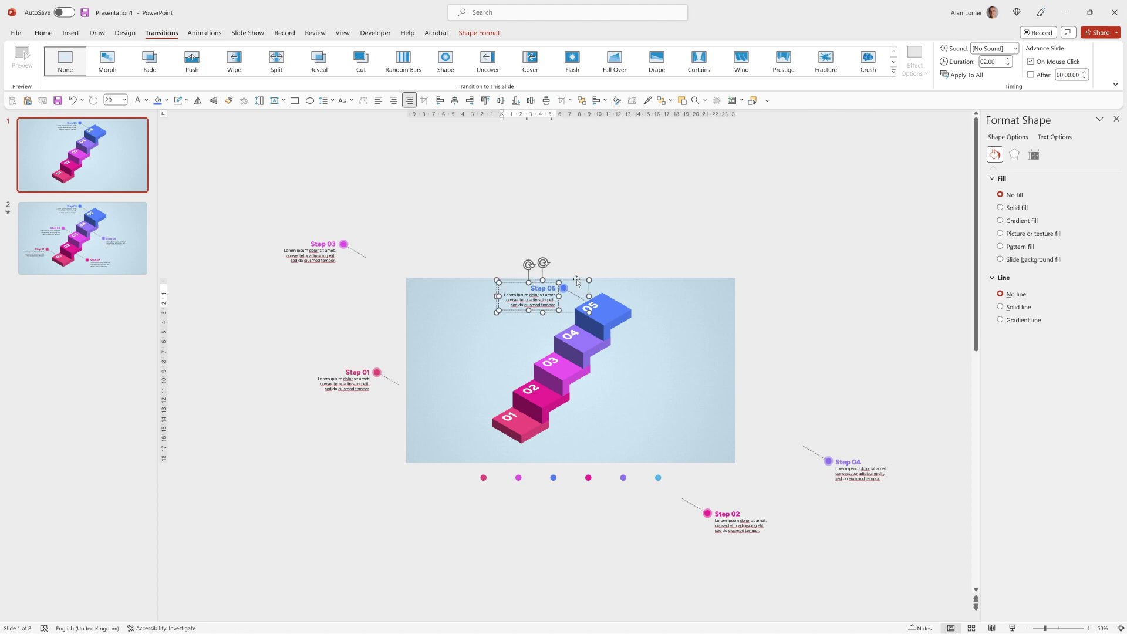
pyautogui.moveTo(576, 280); pyautogui.dragTo(397, 160)
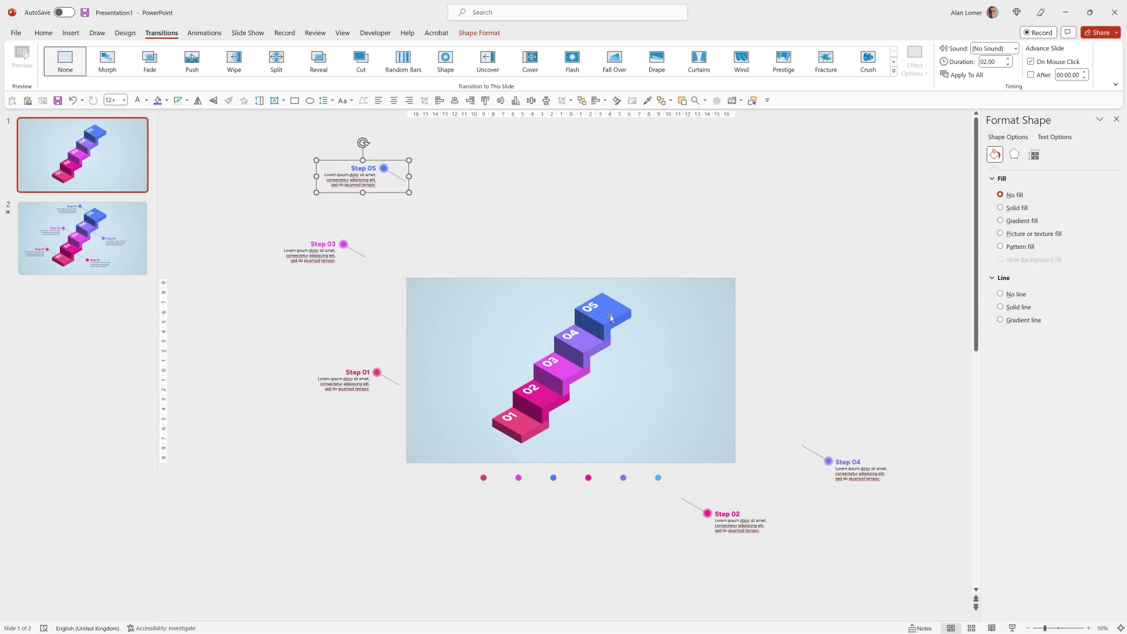
# Move numbered blocks 01–05 off the slide: below, left, right, above and right
pyautogui.moveTo(526, 424); pyautogui.dragTo(526, 491)
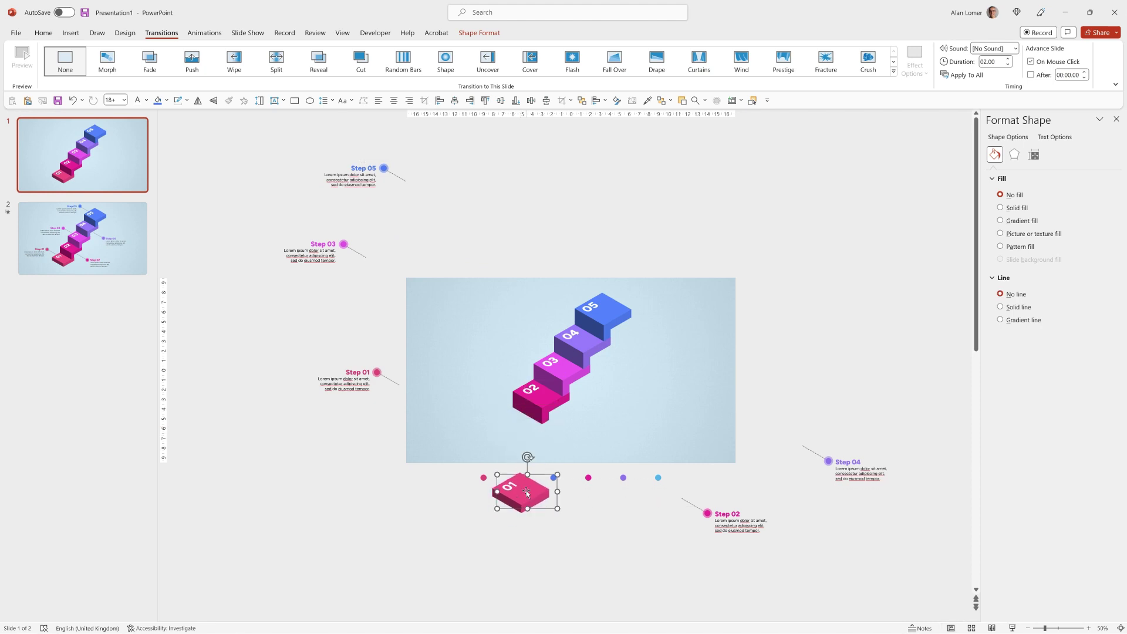
pyautogui.moveTo(541, 400); pyautogui.dragTo(380, 399)
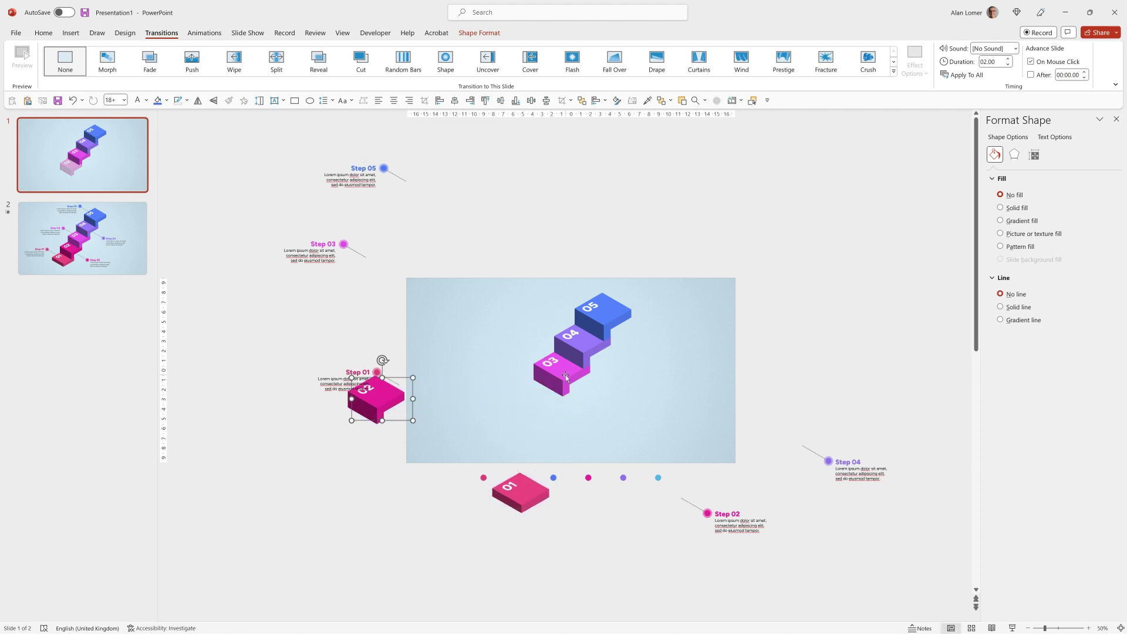
pyautogui.moveTo(566, 377); pyautogui.dragTo(787, 374)
pyautogui.click(585, 351)
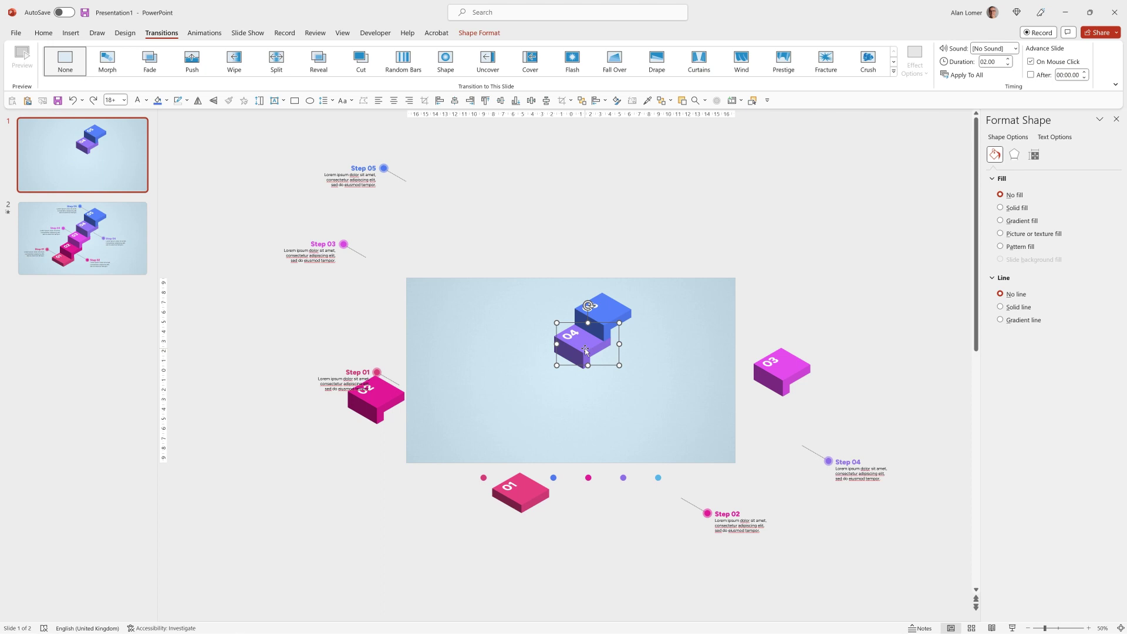
pyautogui.moveTo(585, 350); pyautogui.dragTo(585, 258)
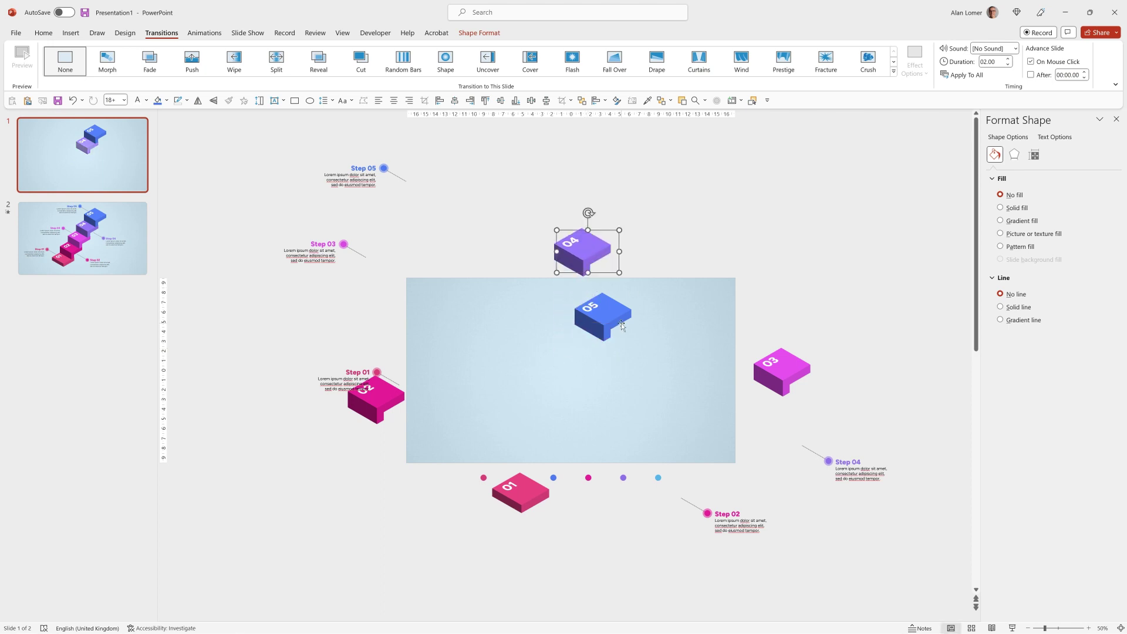
pyautogui.press('Escape')
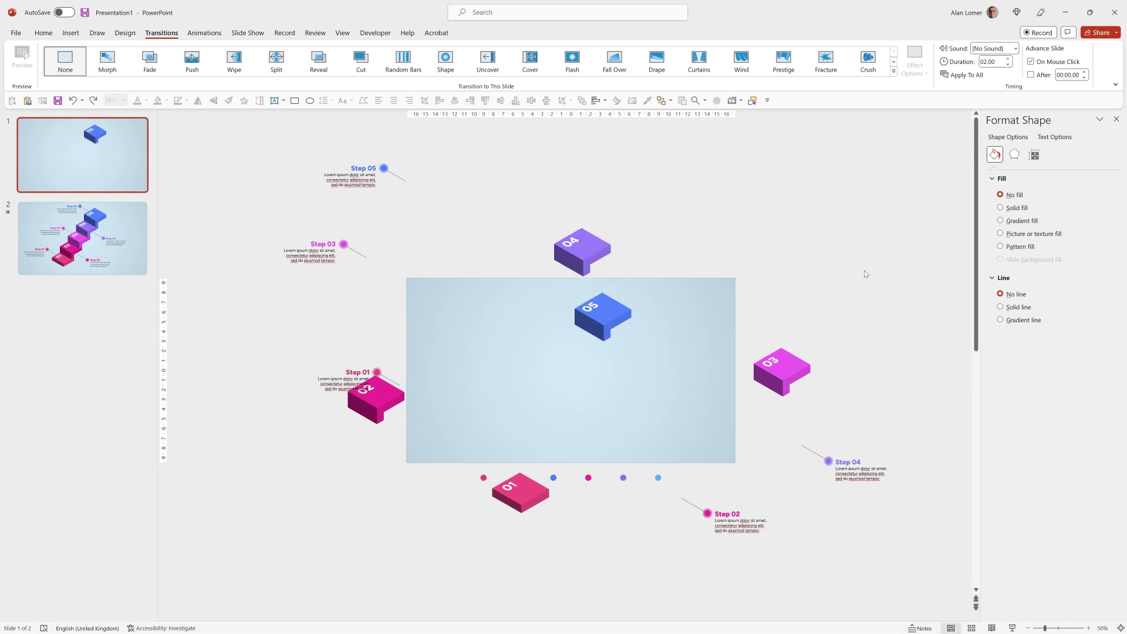
pyautogui.moveTo(611, 317); pyautogui.dragTo(777, 306)
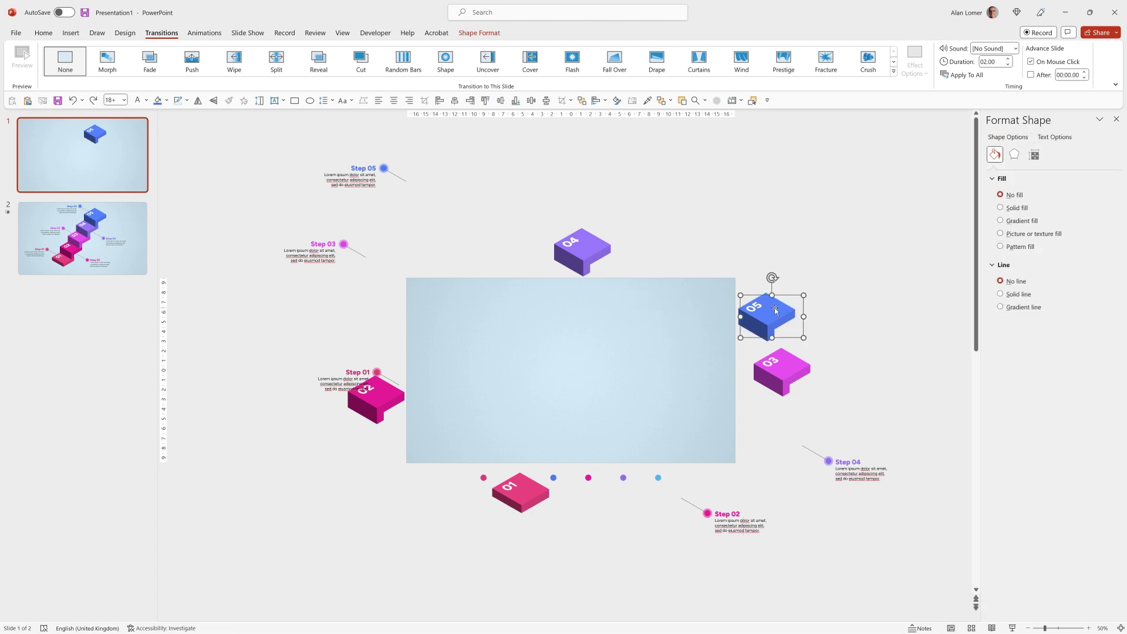